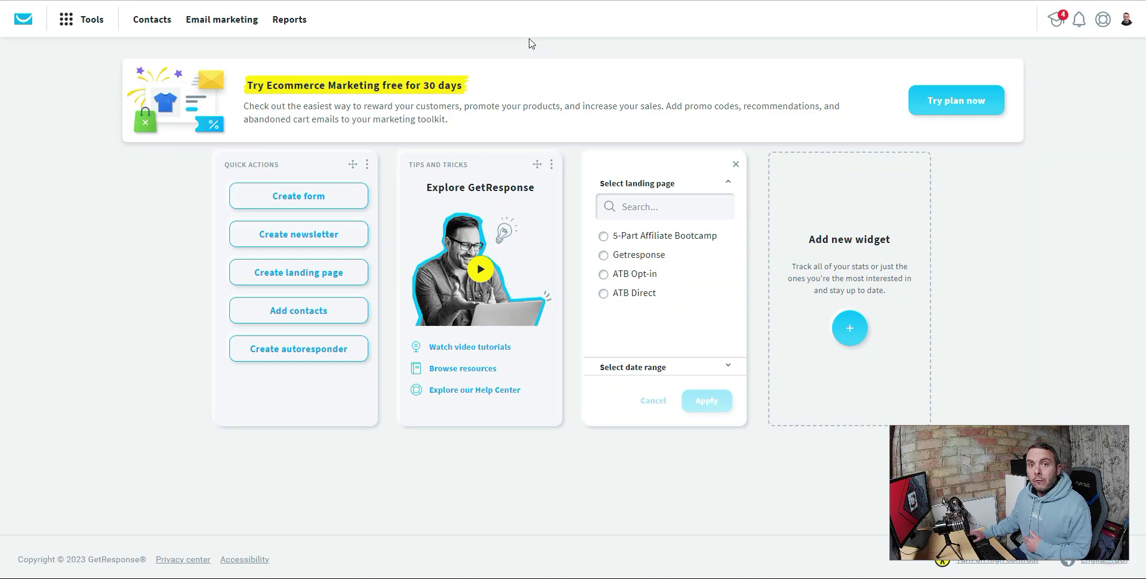
Switch to Digistore24 and examine all English-language offers on the affiliate marketplace, including the top-ranked offer's commission and sales details
left_click(491, 2)
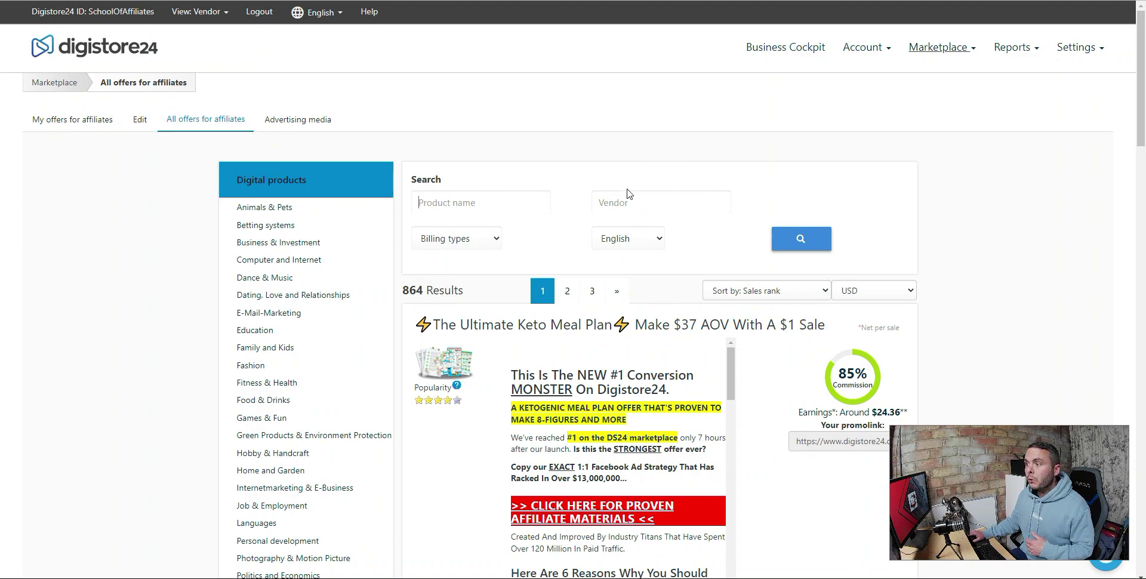
left_click(958, 47)
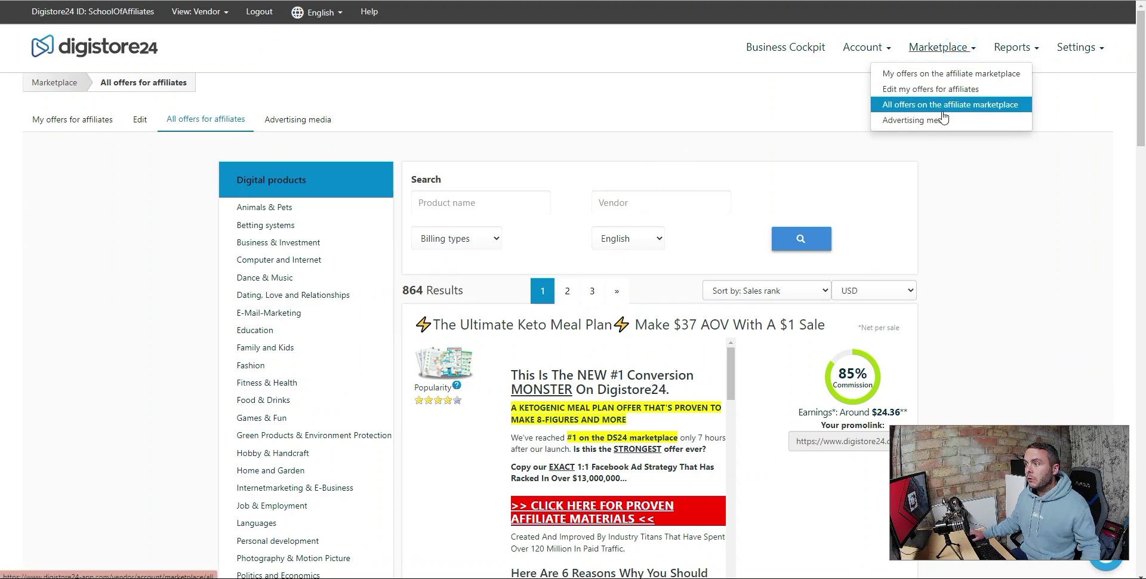
left_click(993, 205)
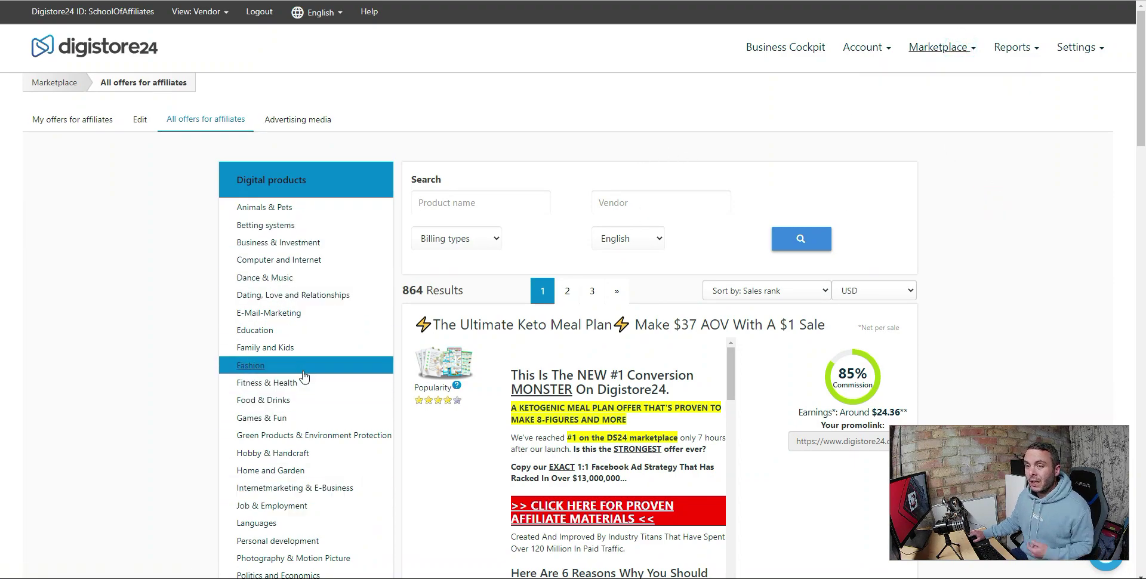
scroll(713, 340, "down", 3)
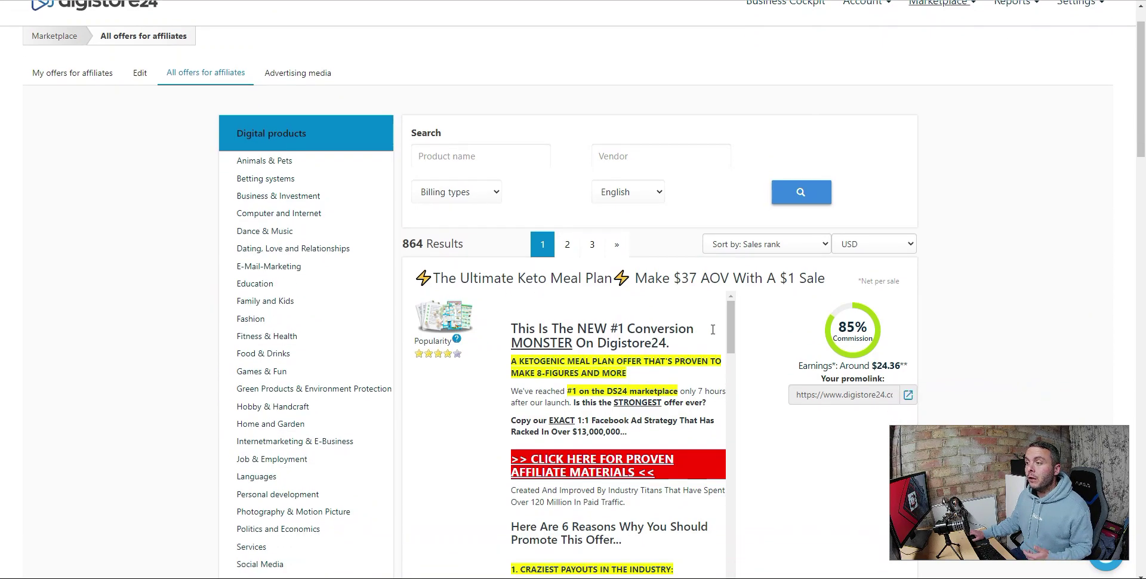
scroll(713, 332, "down", 2)
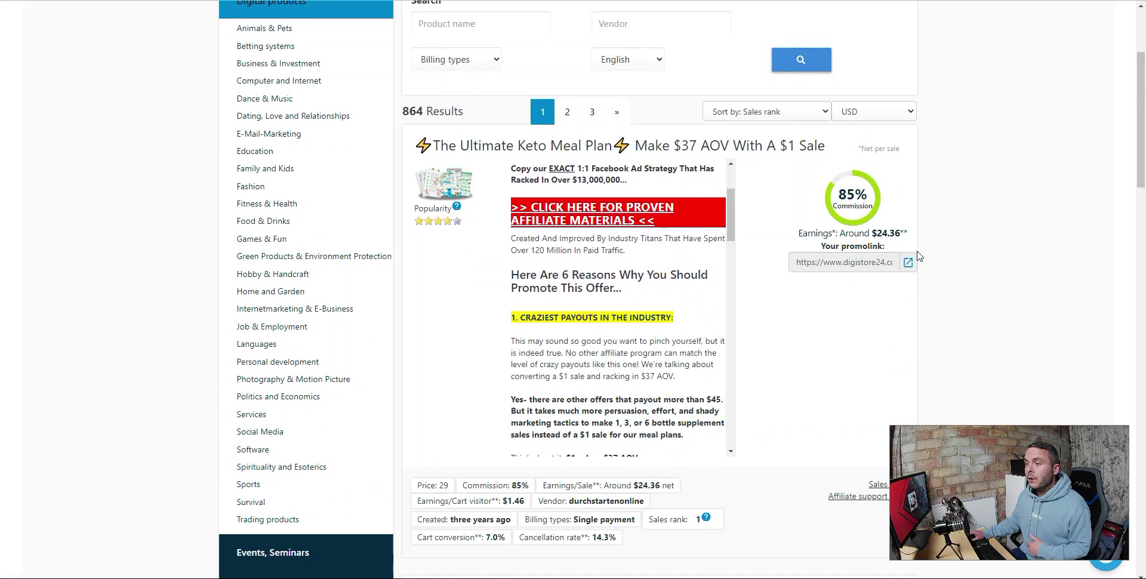
scroll(991, 240, "down", 2)
scroll(991, 240, "up", 3)
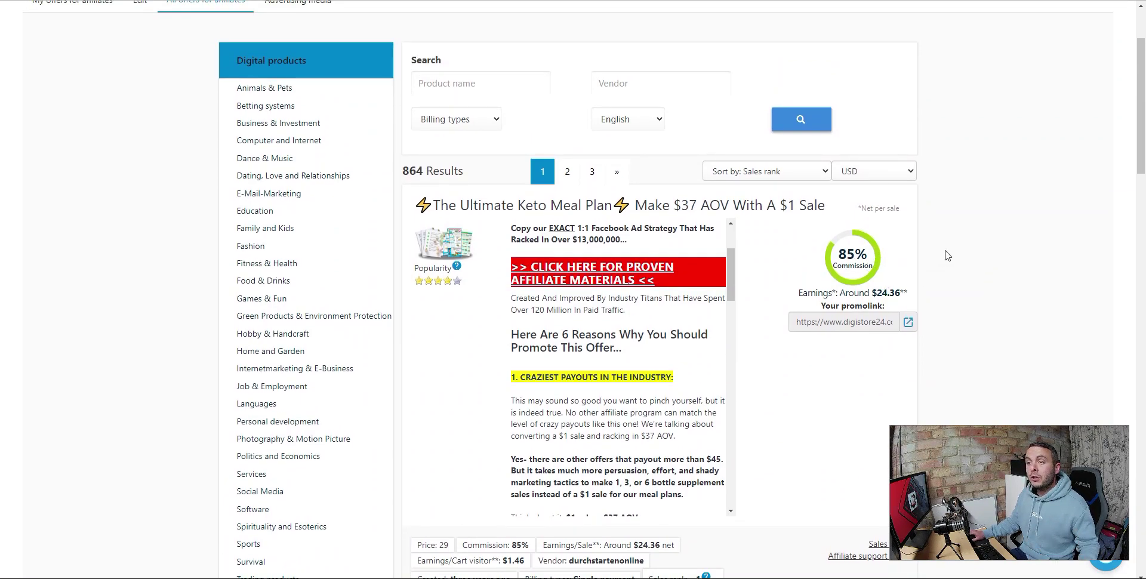
scroll(921, 293, "down", 3)
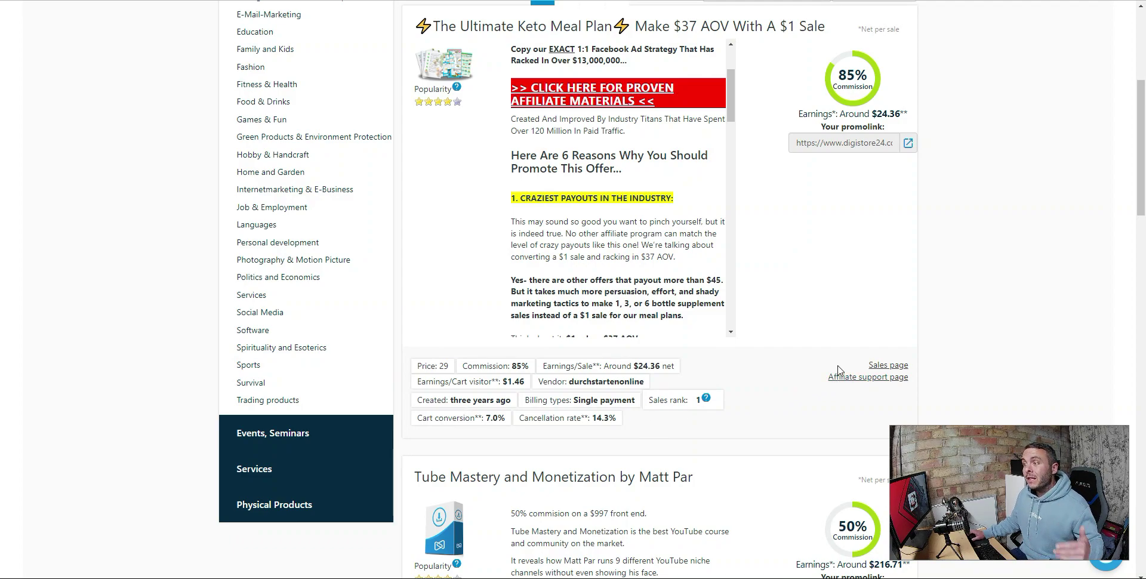
scroll(986, 334, "up", 3)
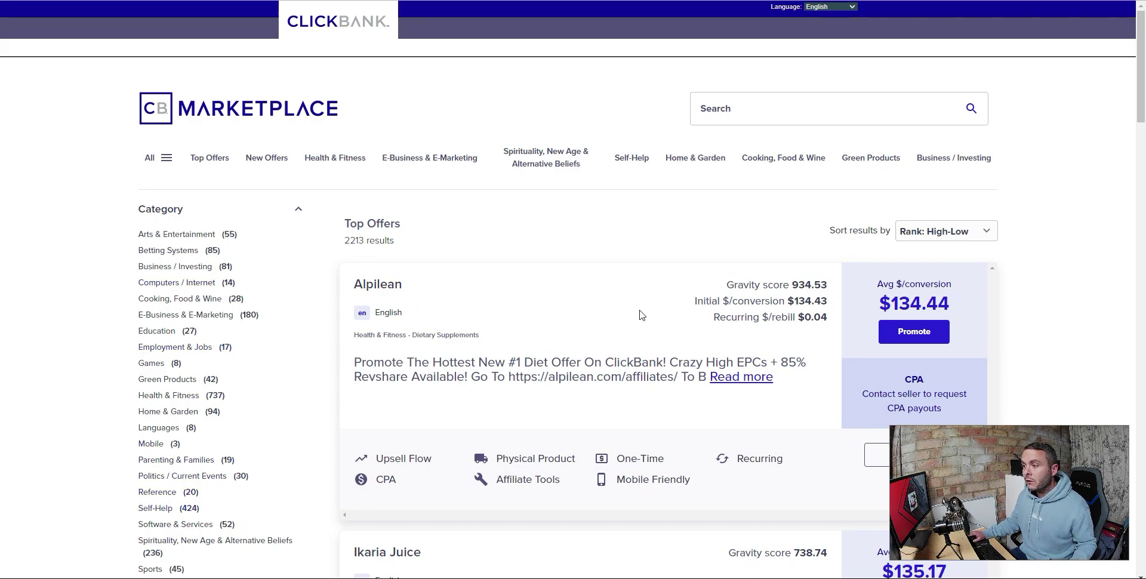
Look through ClickBank's top offers, and switch to GetResponse's affiliate page to review the programs it offers
scroll(640, 312, "down", 2)
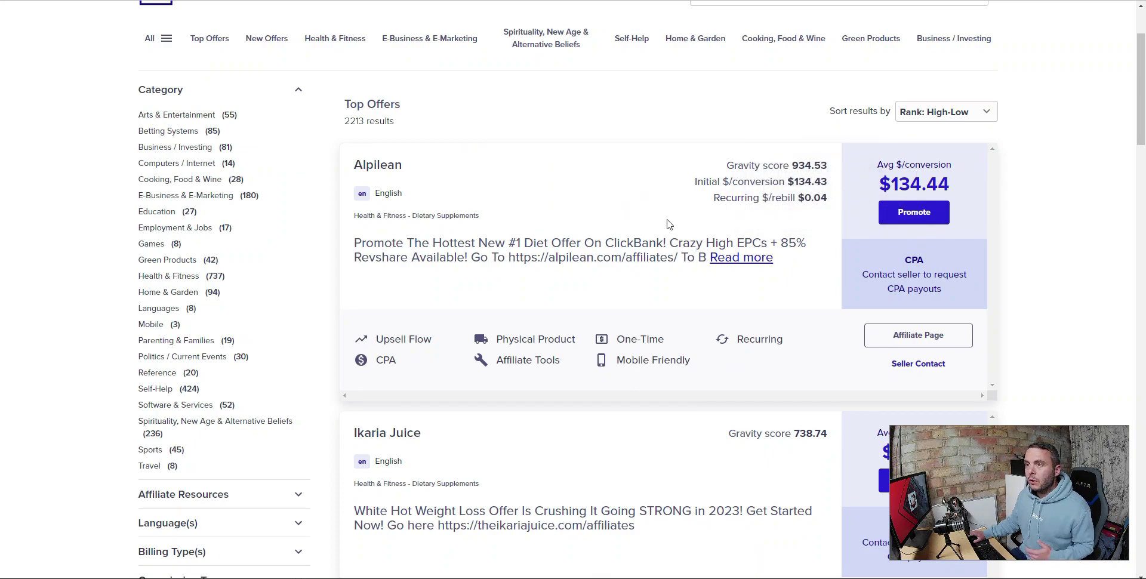
scroll(662, 219, "up", 2)
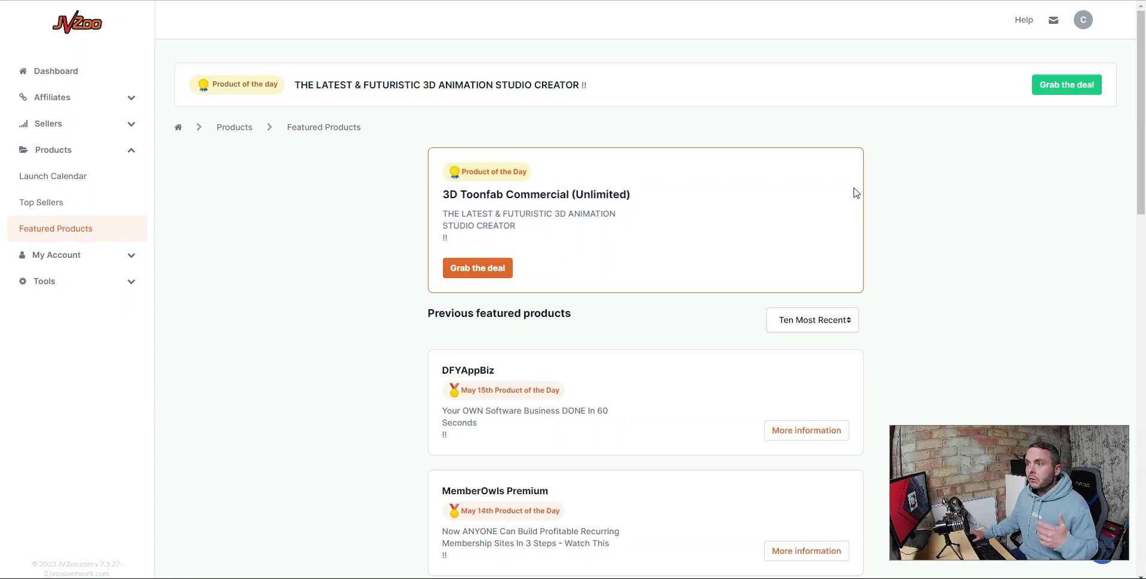
left_click(827, 1)
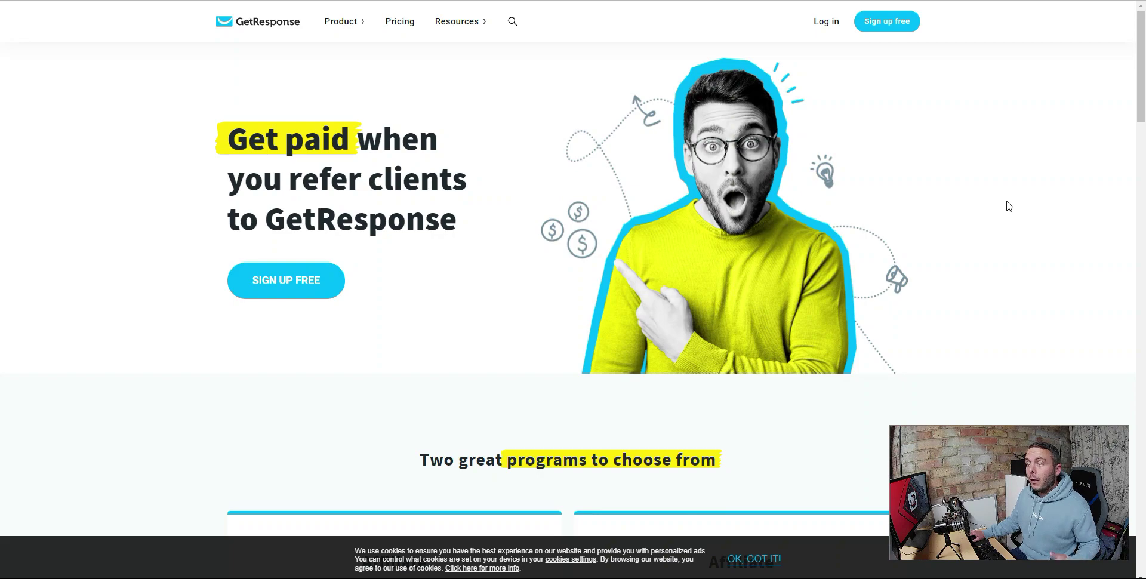
scroll(1008, 206, "down", 6)
scroll(1008, 206, "down", 1)
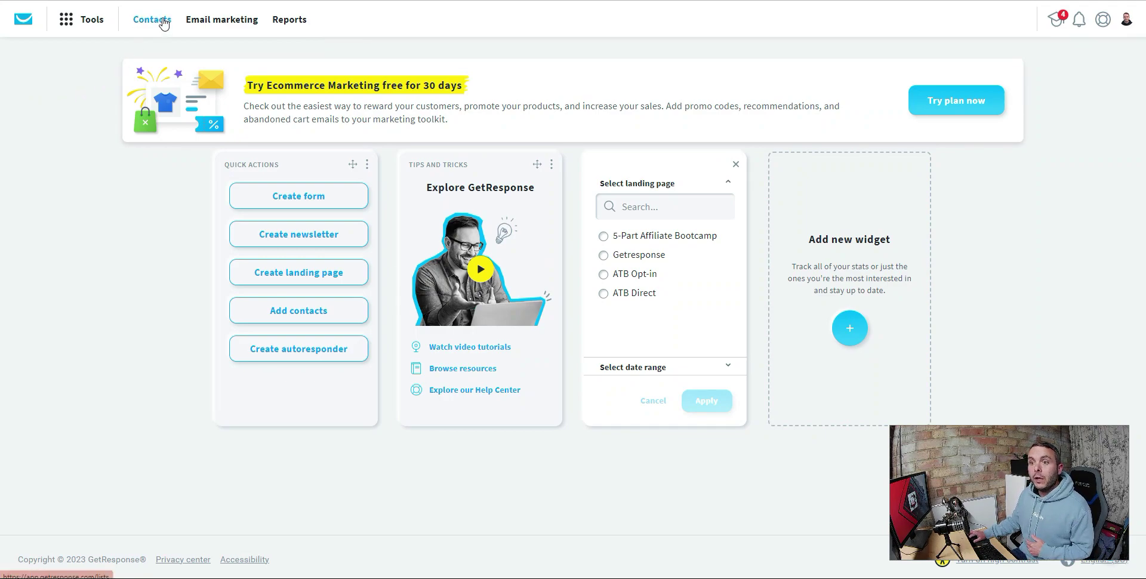
Open the GetResponse contact lists and view the form for creating a list, leaving it without creating one
left_click(158, 18)
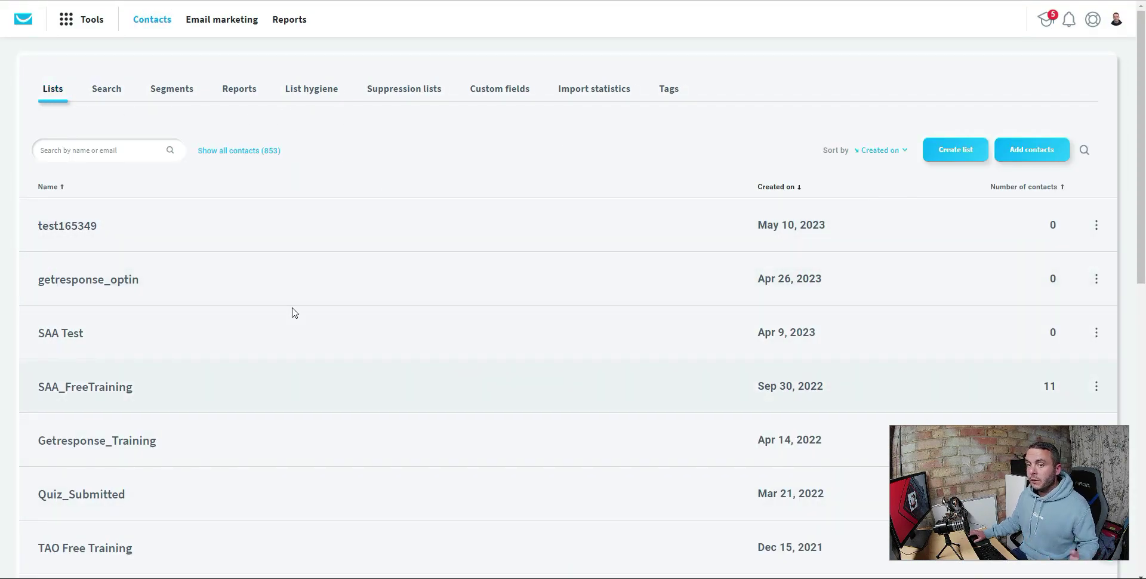
left_click(954, 153)
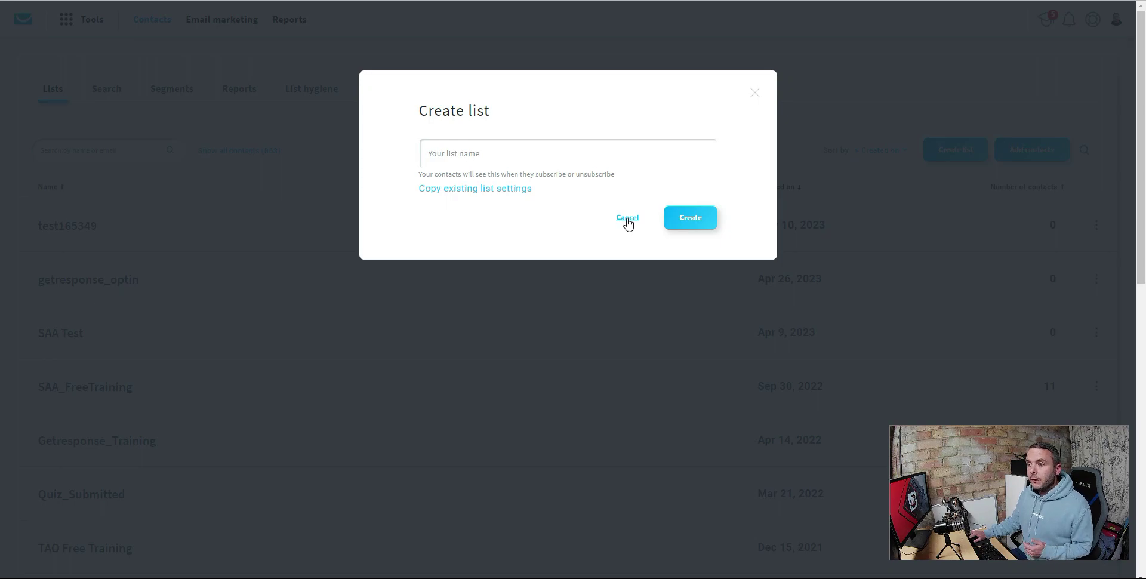
left_click(627, 218)
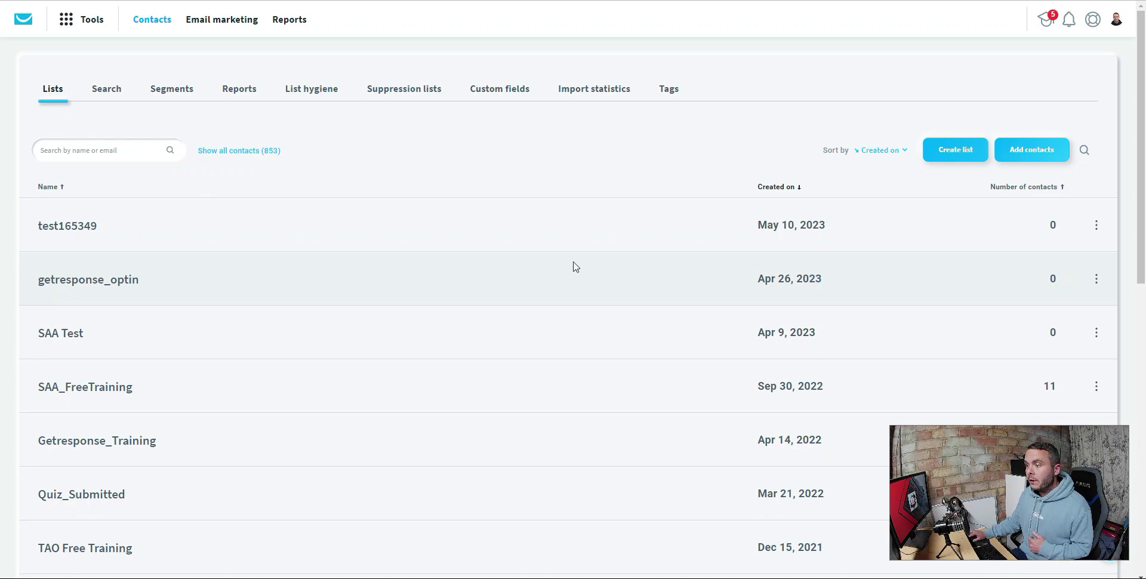
Open the settings of the getresponse_optin list and review all of its general settings
left_click(1096, 278)
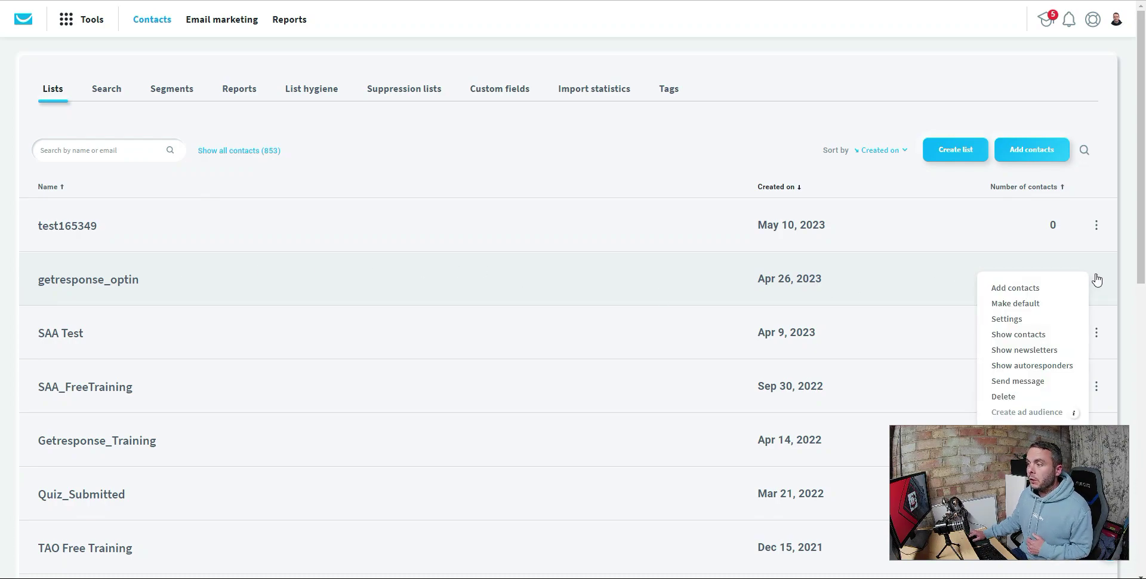
left_click(1007, 318)
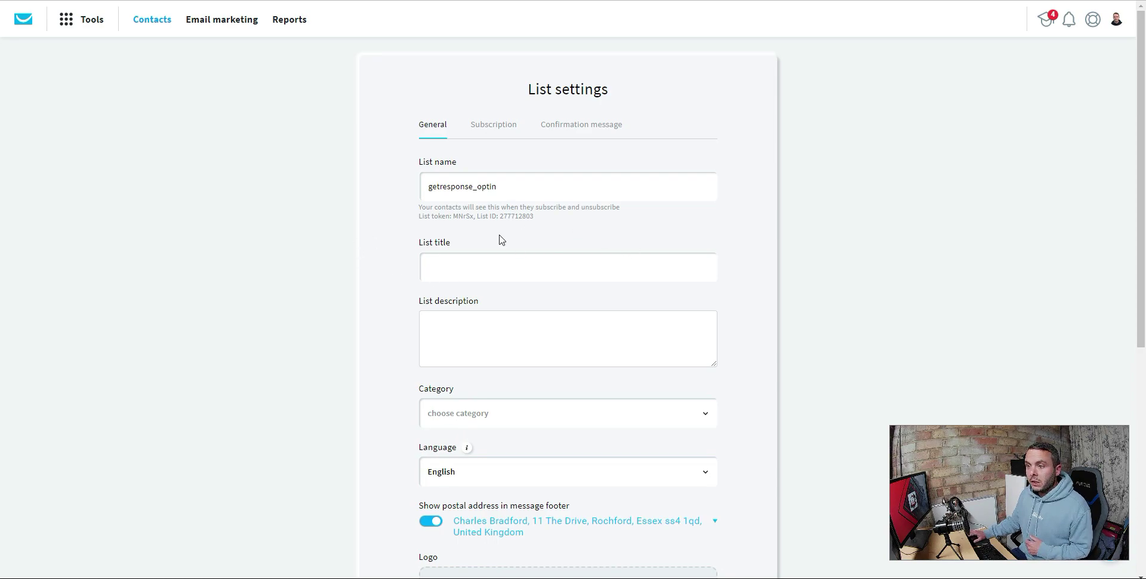
scroll(609, 352, "down", 2)
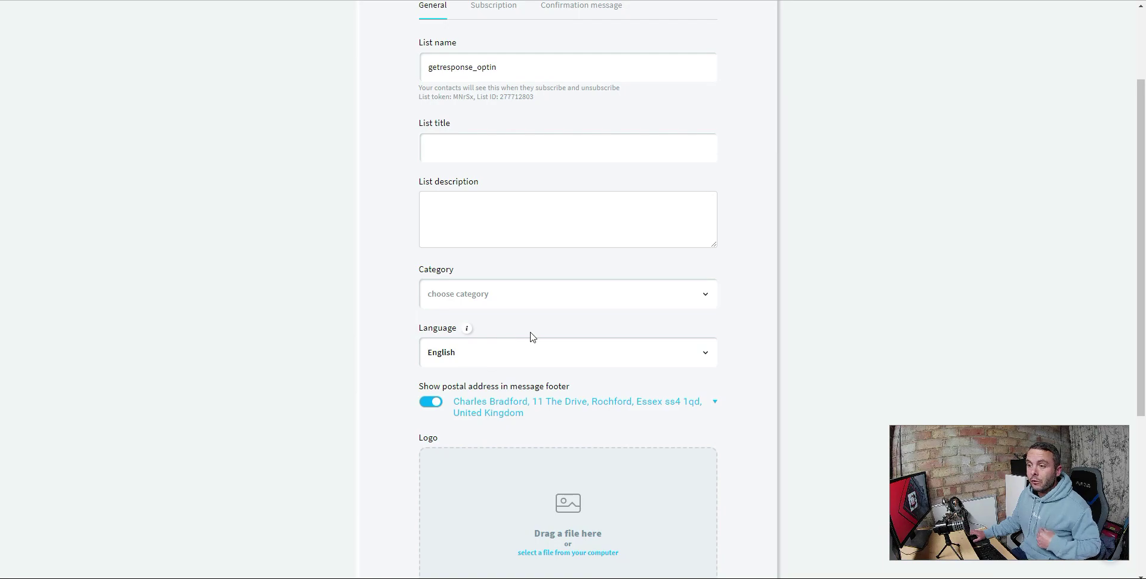
scroll(532, 338, "down", 2)
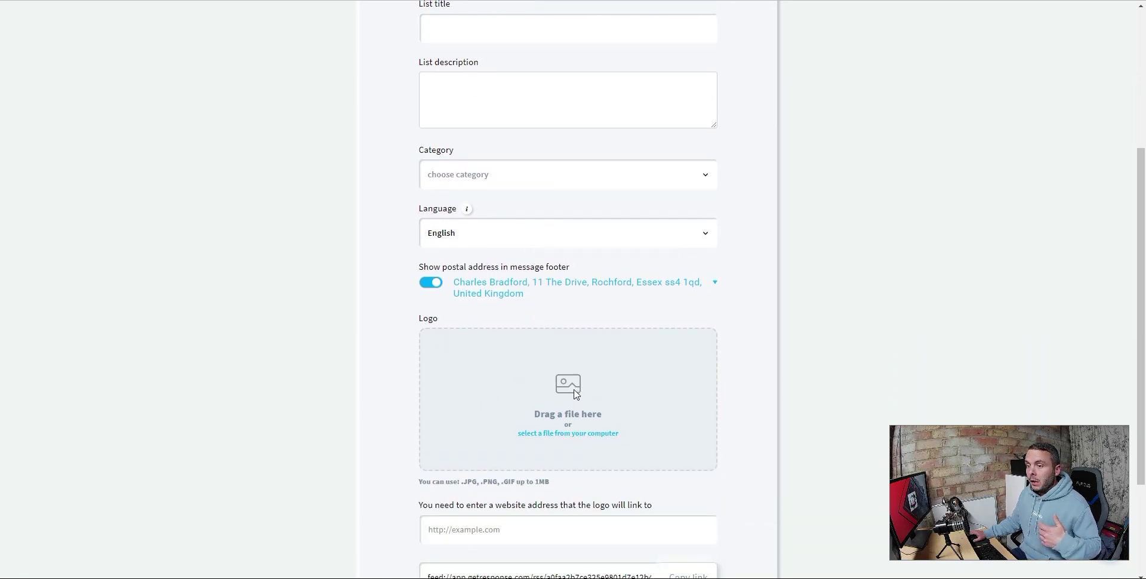
scroll(600, 386, "down", 2)
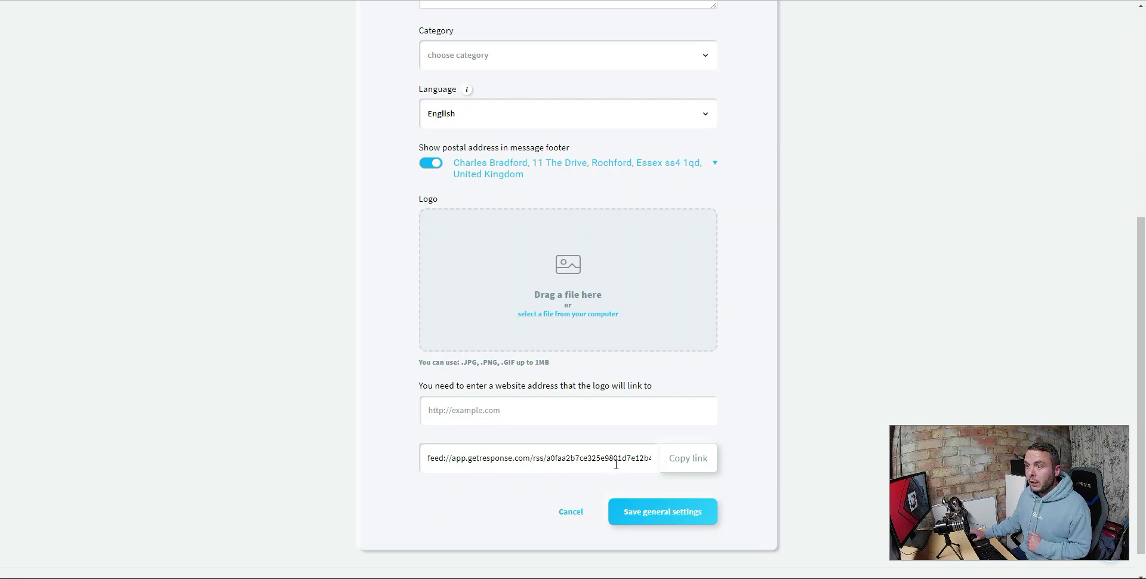
scroll(616, 463, "up", 6)
Review the list's subscription settings and its confirmation message settings
left_click(494, 123)
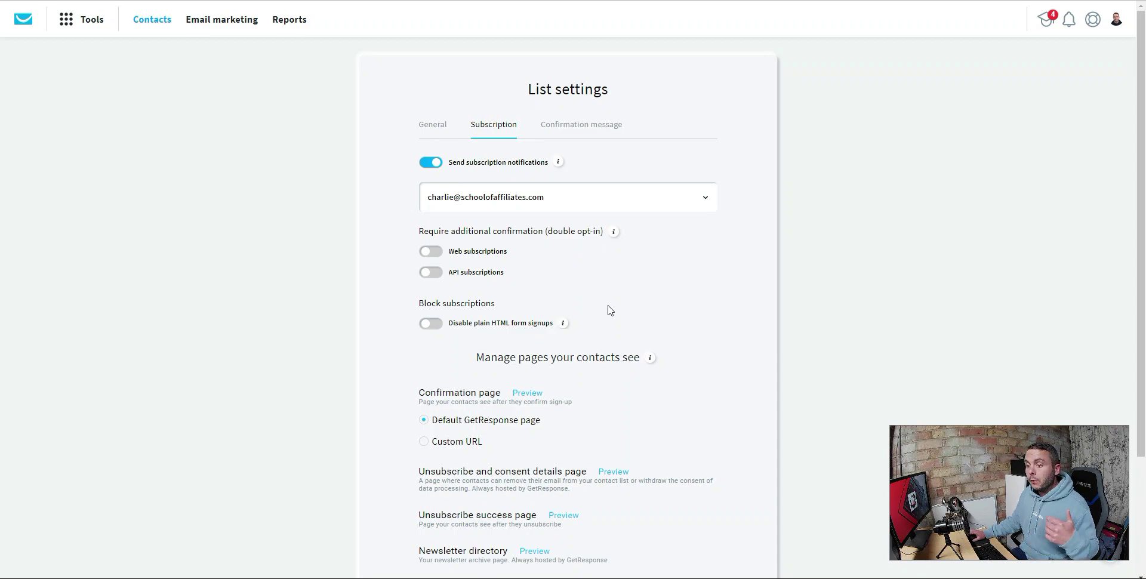
scroll(609, 310, "down", 2)
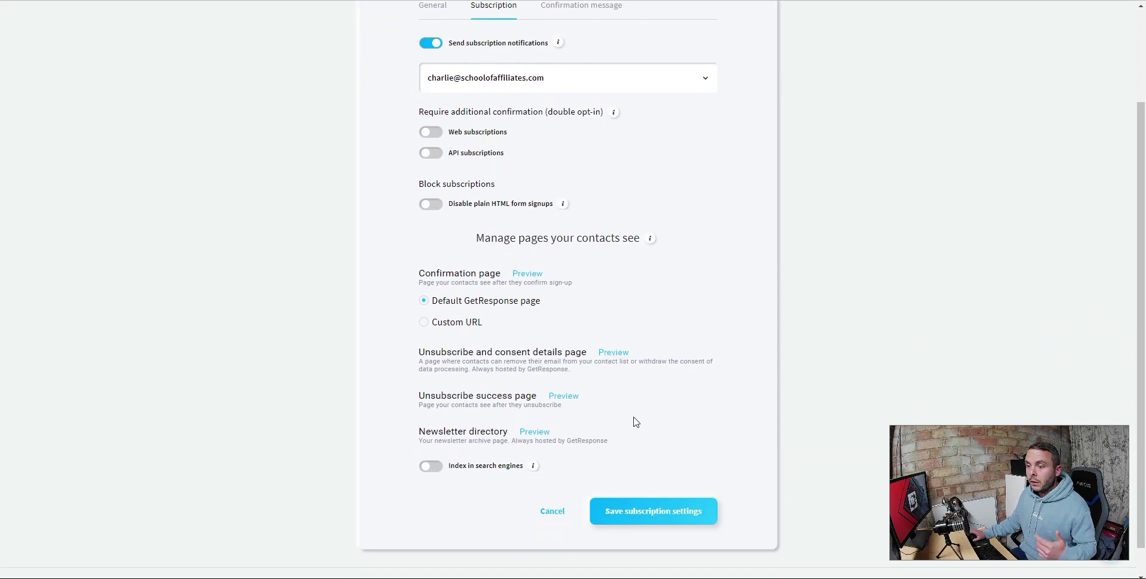
scroll(585, 405, "up", 2)
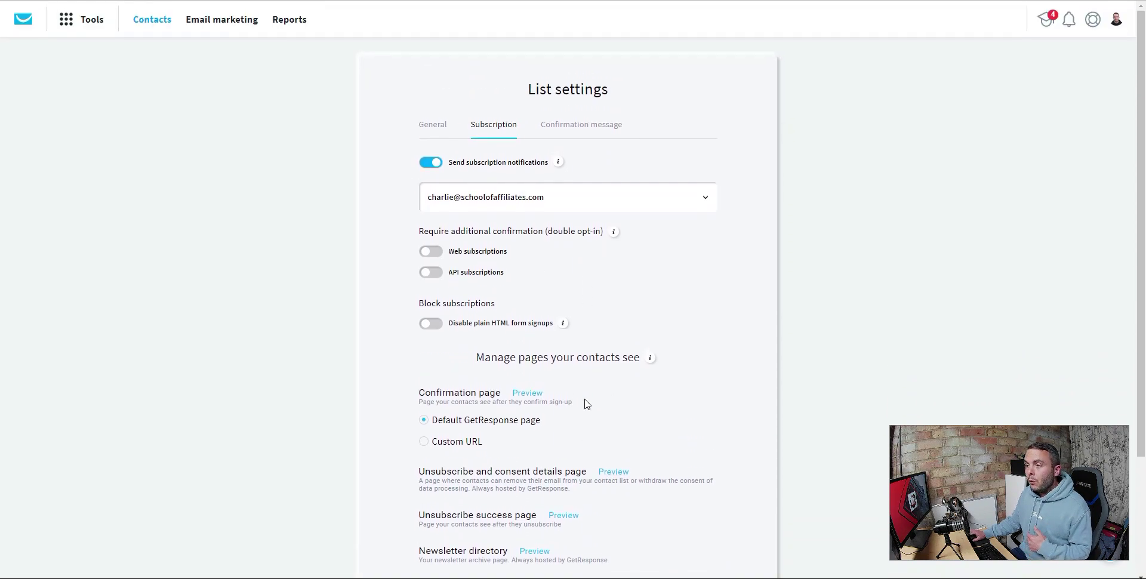
left_click(570, 128)
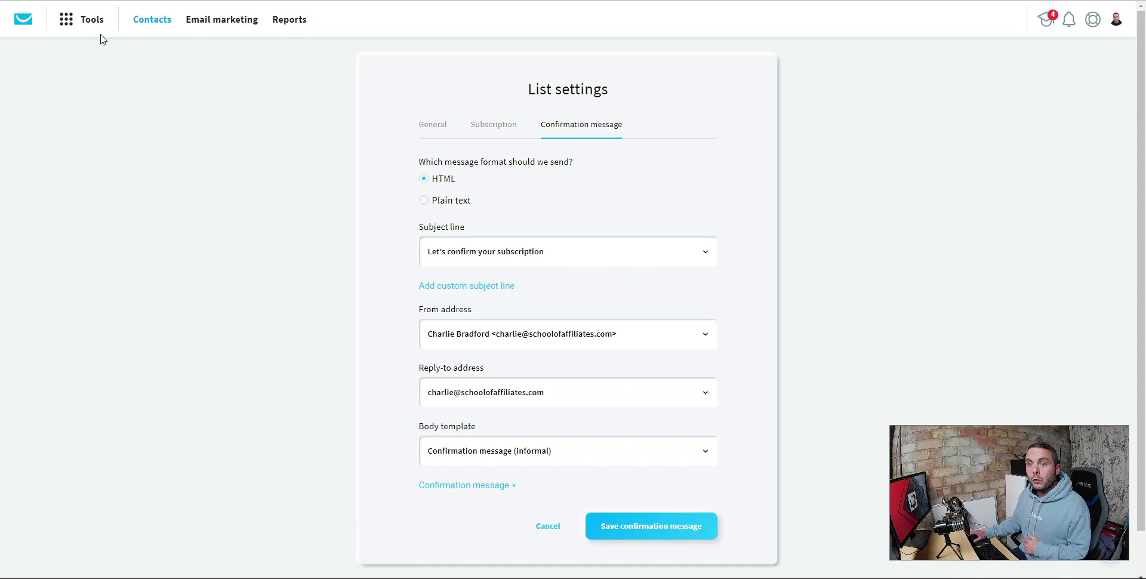
Go to the landing pages overview and open the published Getresponse landing page in the editor
left_click(73, 23)
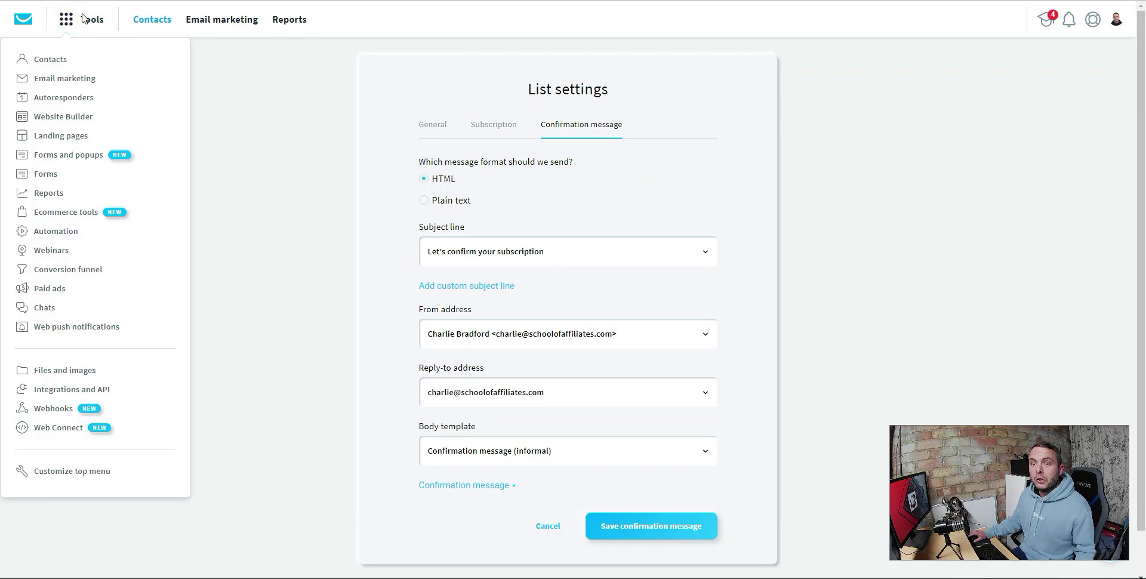
left_click(73, 138)
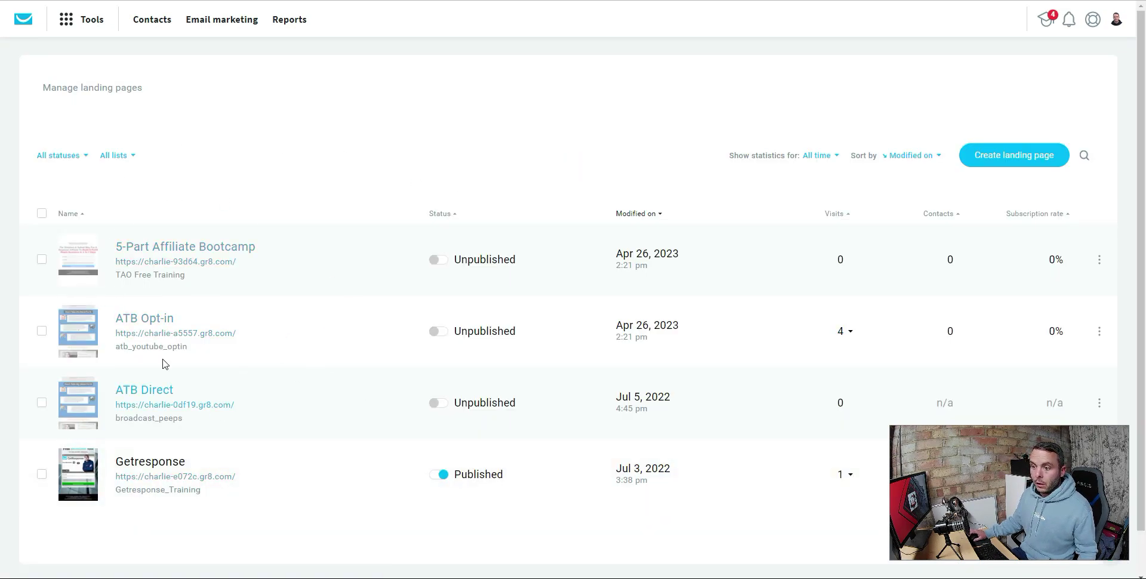
left_click(155, 468)
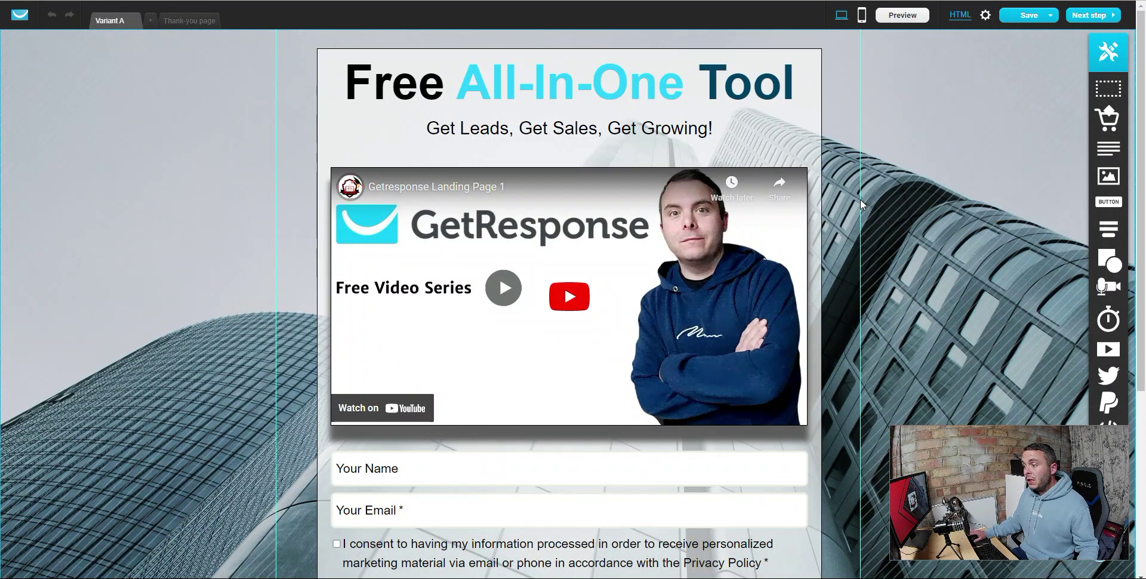
Examine the landing page's headline, video, opt-in form, consent checkbox, call-to-action button and footer links, and return to the landing pages overview
scroll(861, 199, "down", 5)
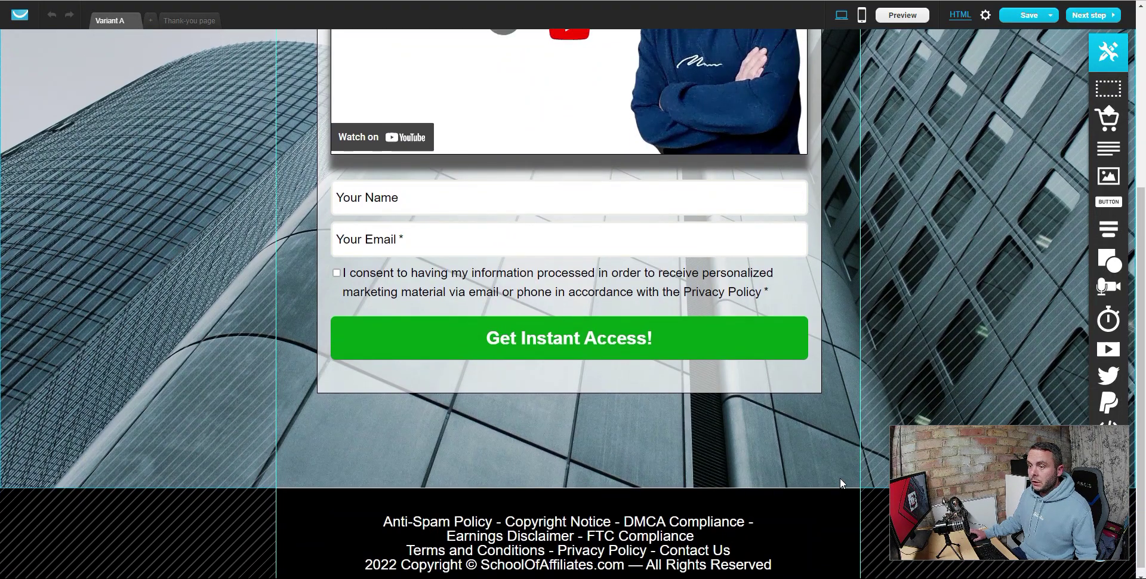
scroll(841, 483, "up", 5)
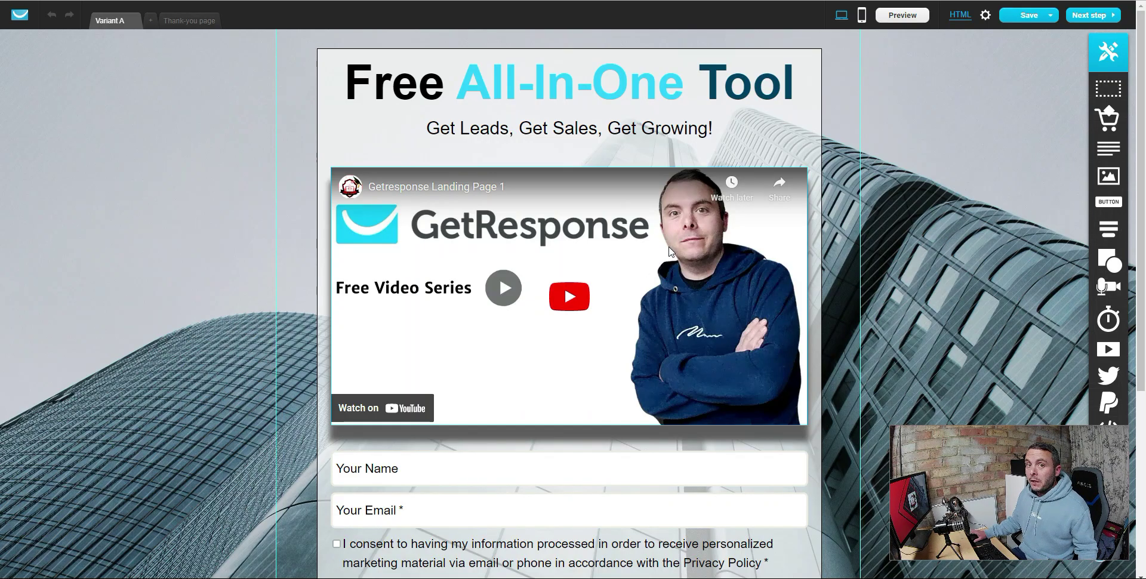
scroll(671, 298, "down", 2)
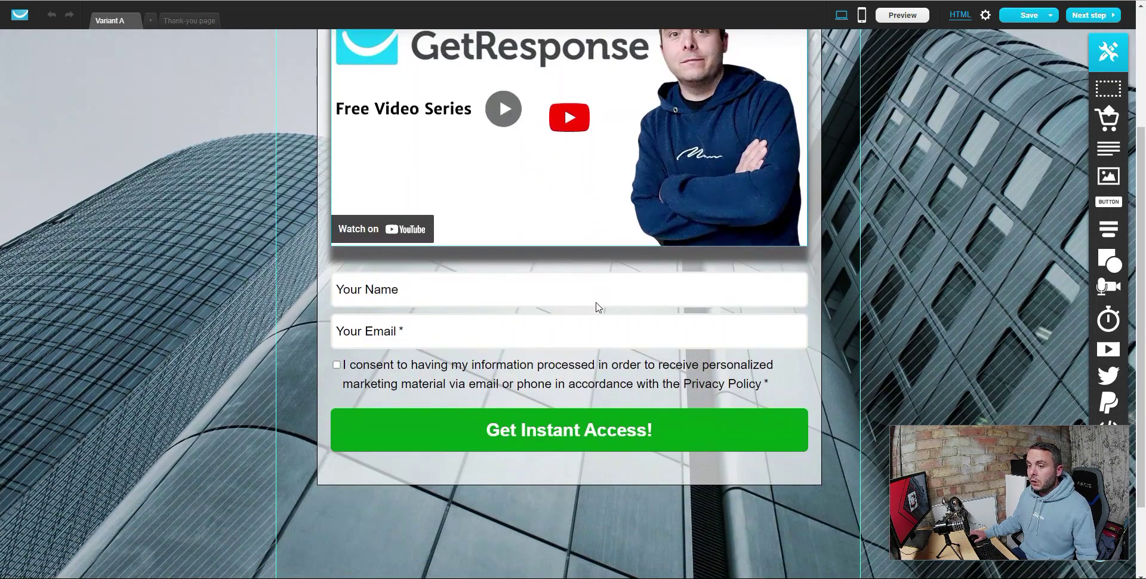
scroll(674, 350, "up", 2)
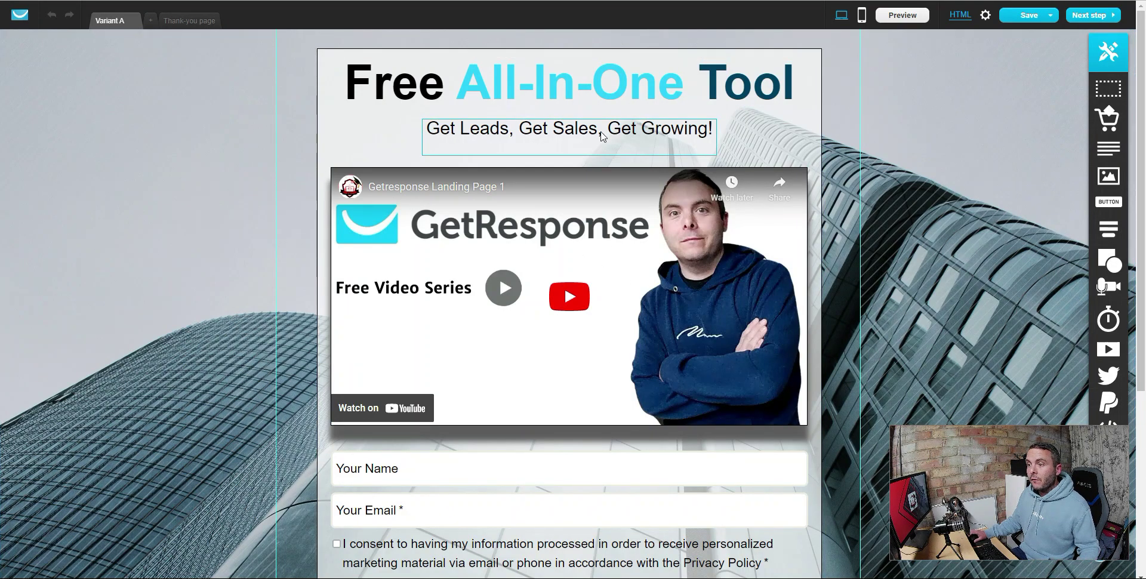
scroll(620, 397, "down", 3)
scroll(621, 397, "down", 1)
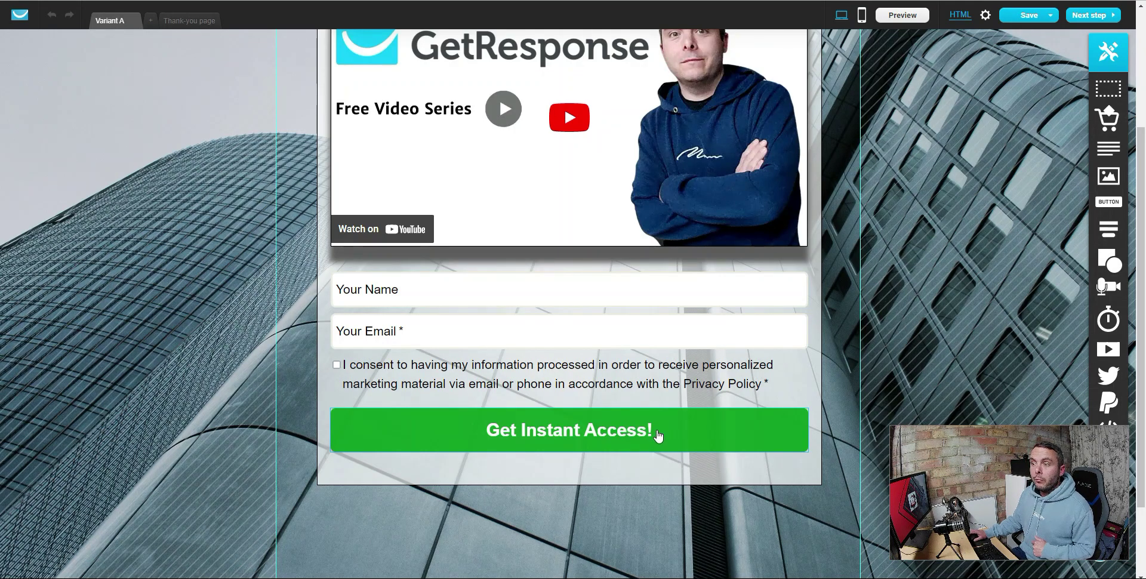
scroll(659, 436, "up", 5)
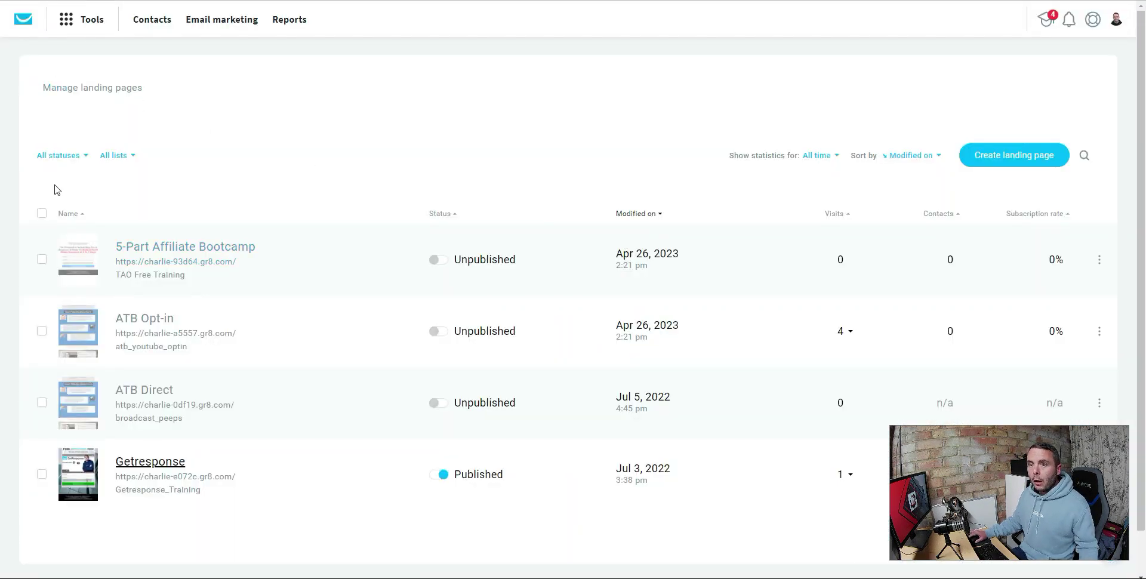
Create a new landing page from the Free Report template and name it TESTING
left_click(1005, 156)
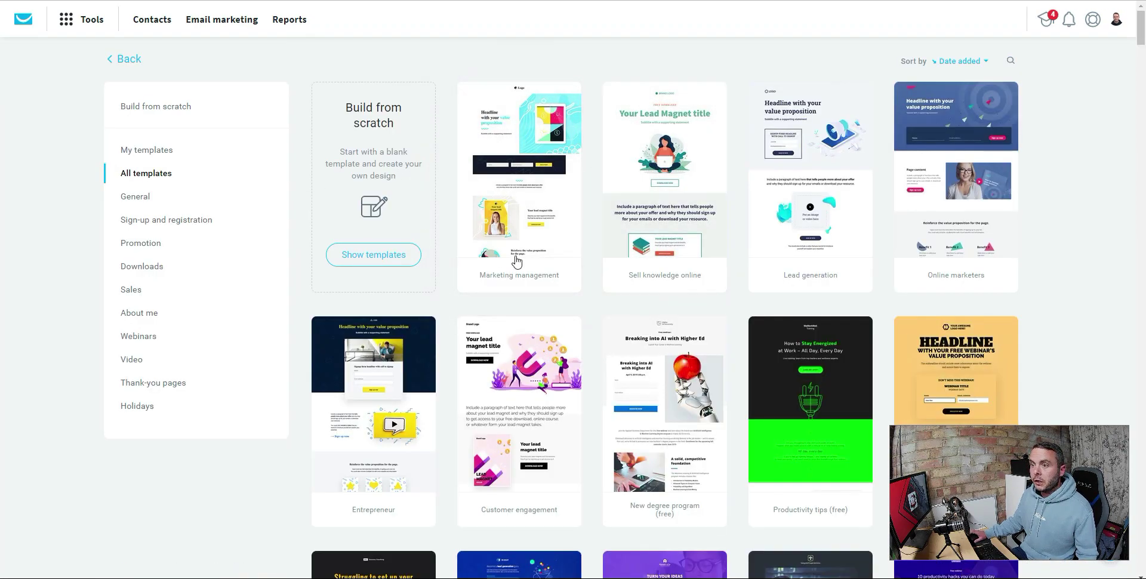
scroll(644, 286, "down", 20)
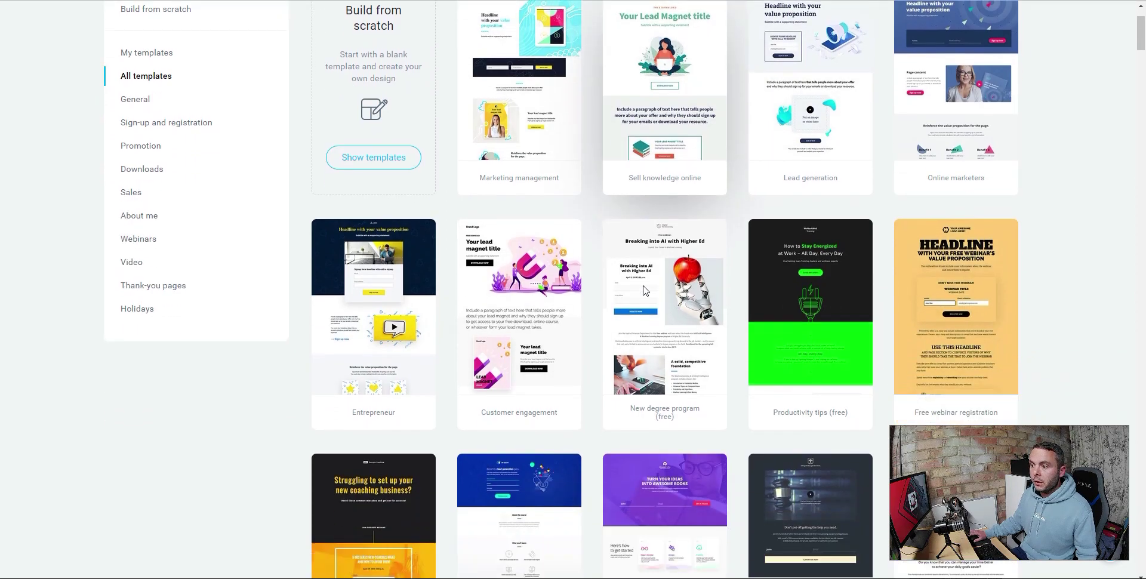
scroll(645, 286, "down", 12)
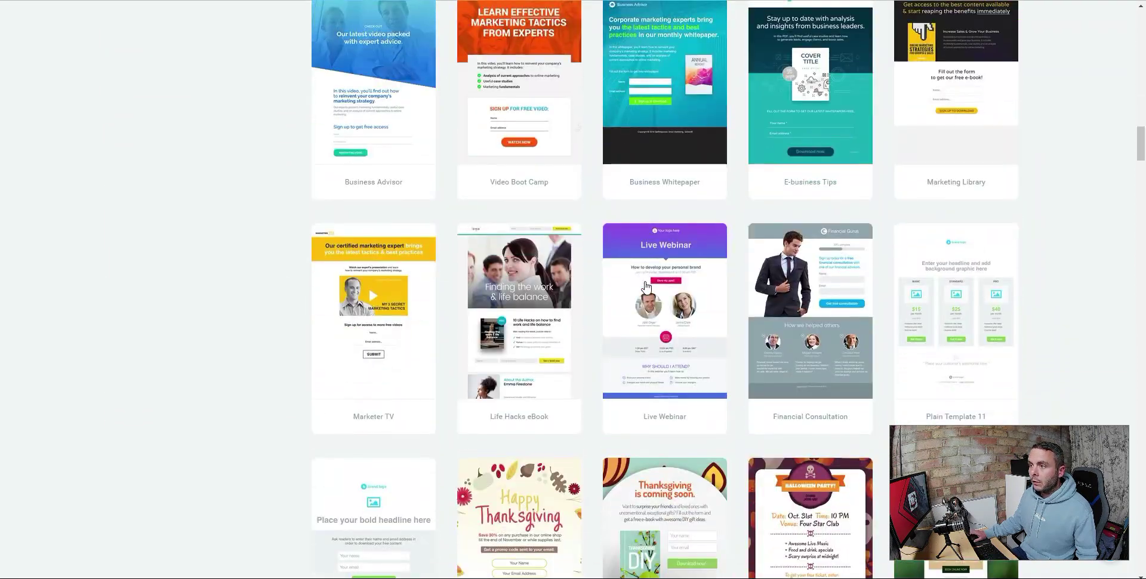
scroll(644, 286, "up", 13)
scroll(645, 287, "down", 8)
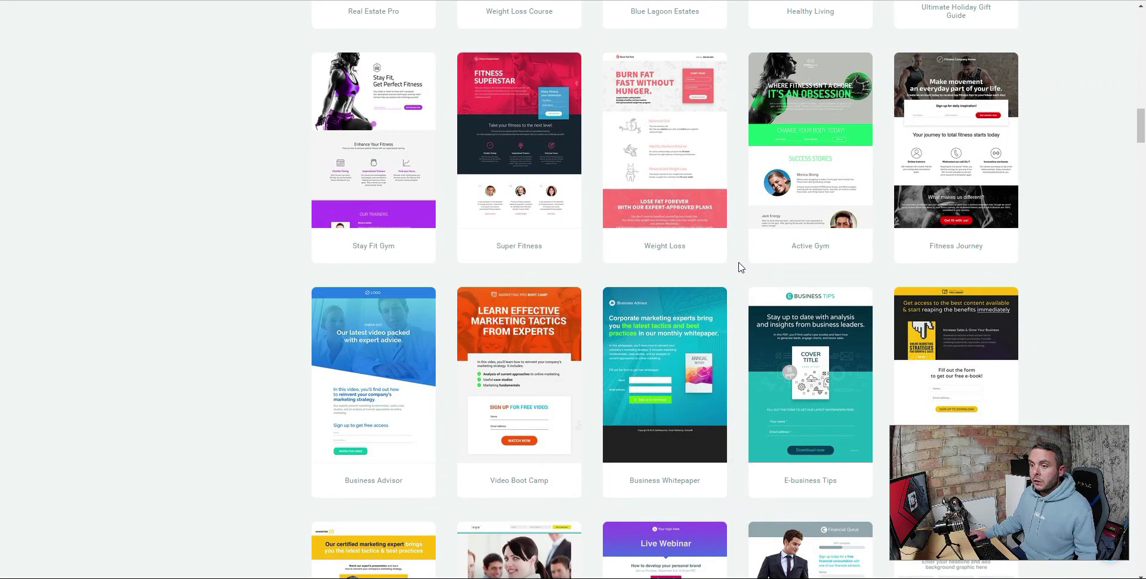
scroll(741, 266, "down", 3)
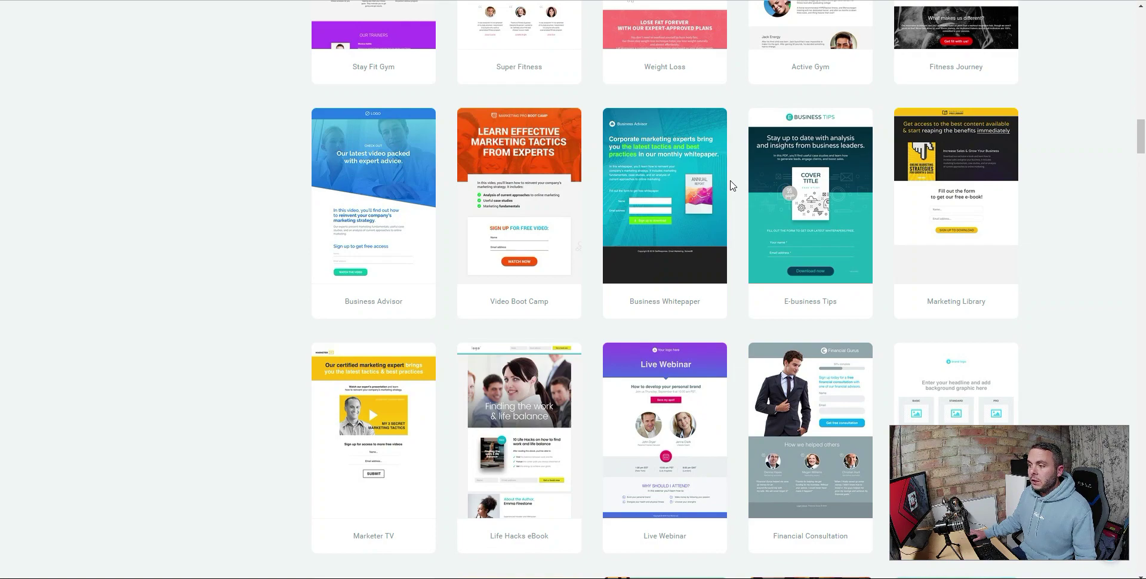
scroll(733, 185, "down", 6)
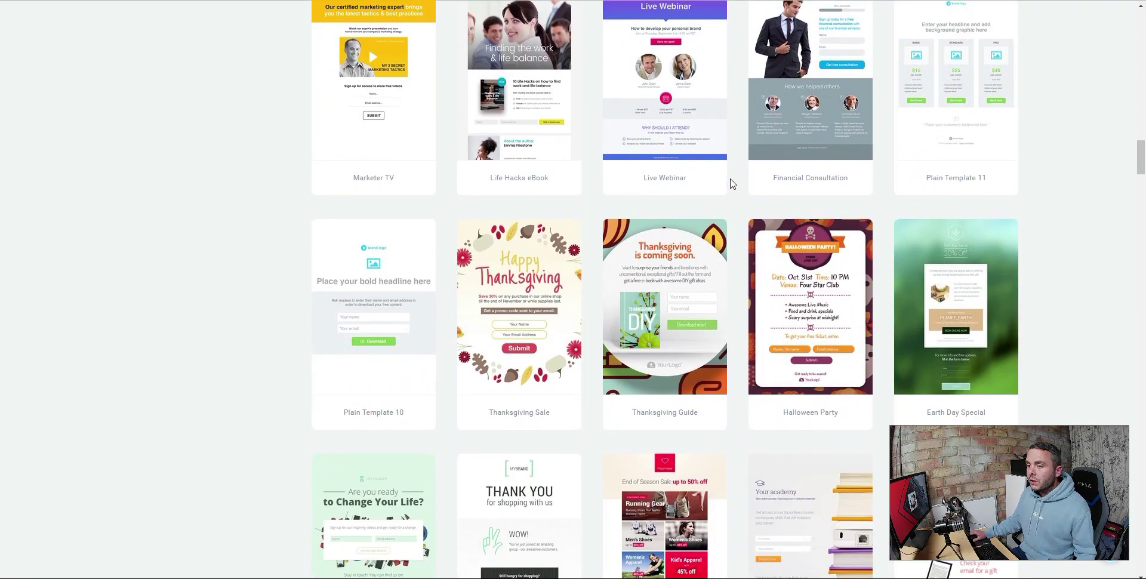
scroll(732, 184, "down", 9)
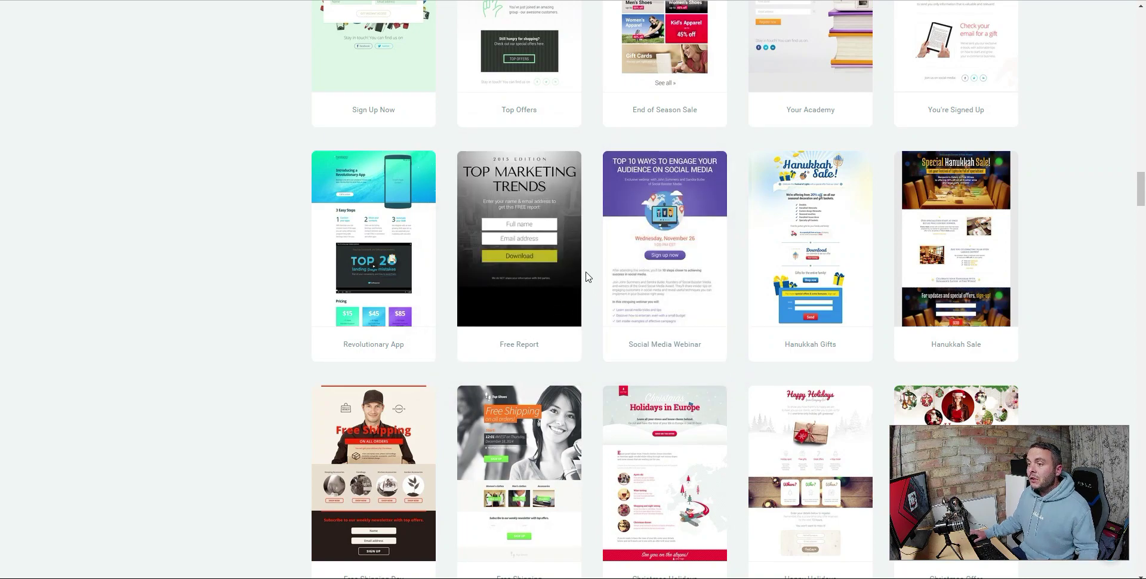
left_click(520, 239)
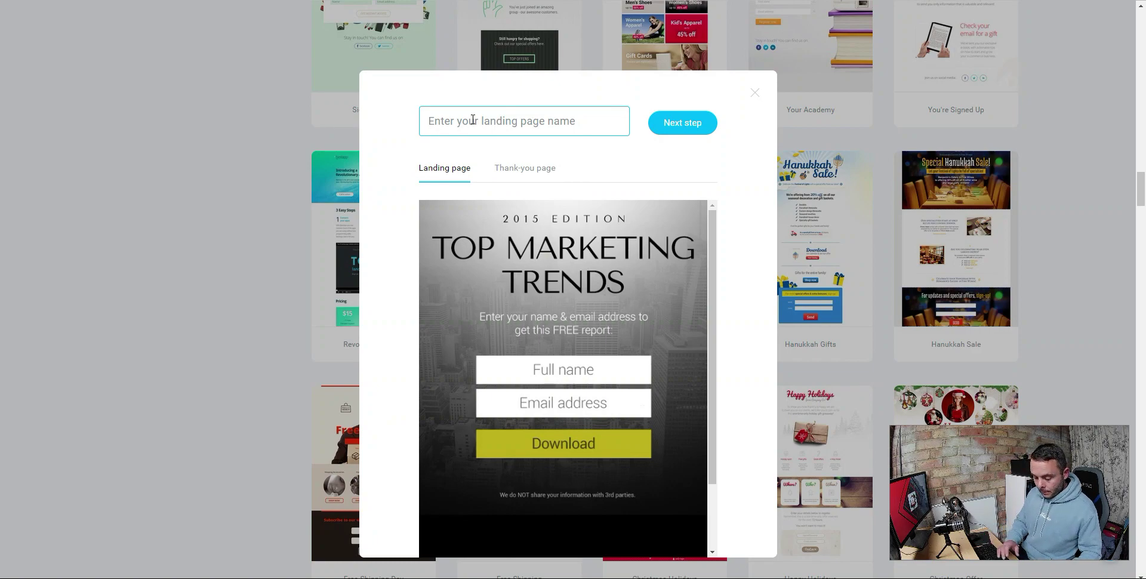
type("TESTING")
Preview the template's thank-you page and landing page designs, and continue to the landing page editor
left_click(525, 168)
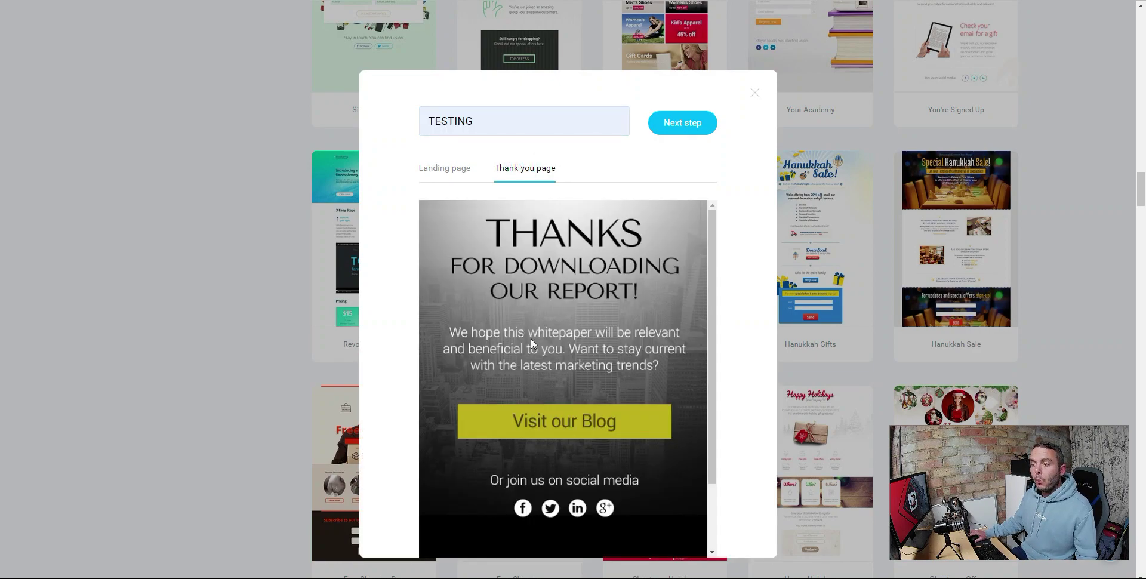
scroll(599, 327, "down", 2)
scroll(599, 327, "up", 1)
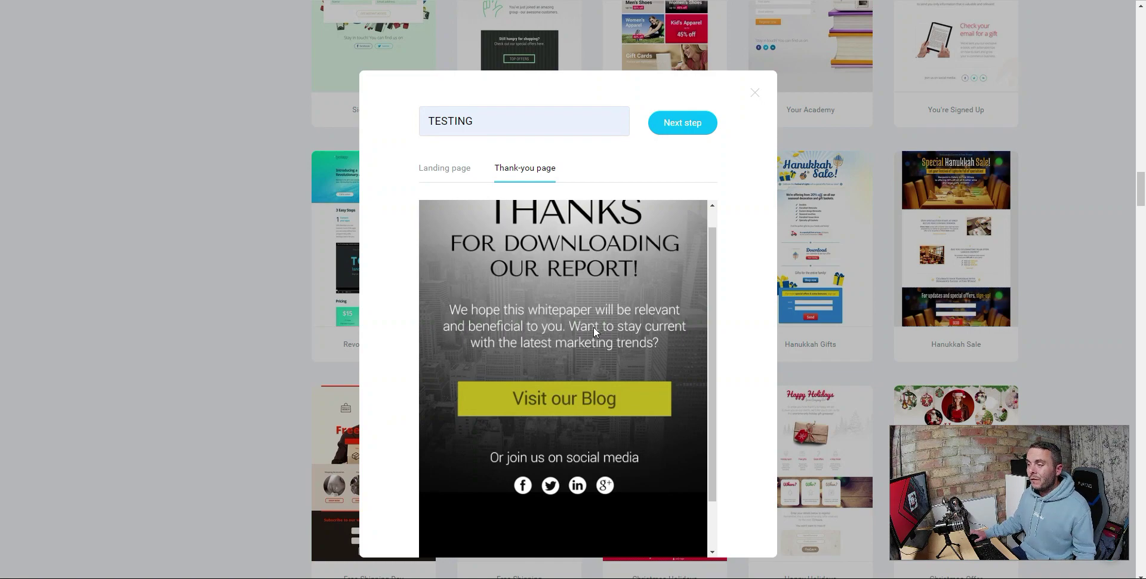
scroll(593, 328, "down", 2)
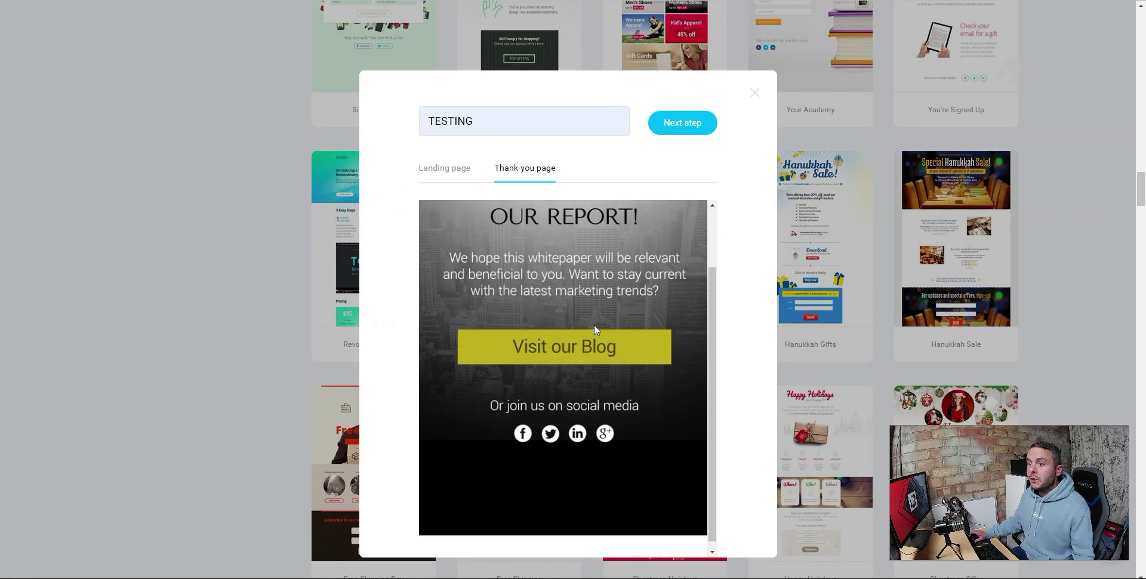
scroll(593, 327, "up", 2)
left_click(440, 166)
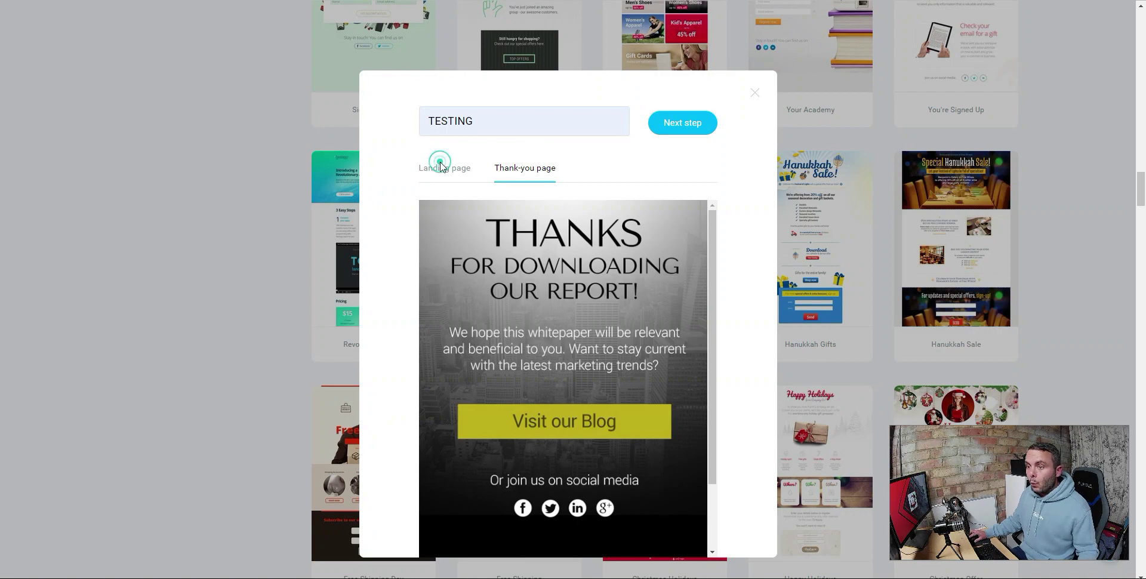
scroll(566, 309, "down", 1)
scroll(603, 306, "up", 1)
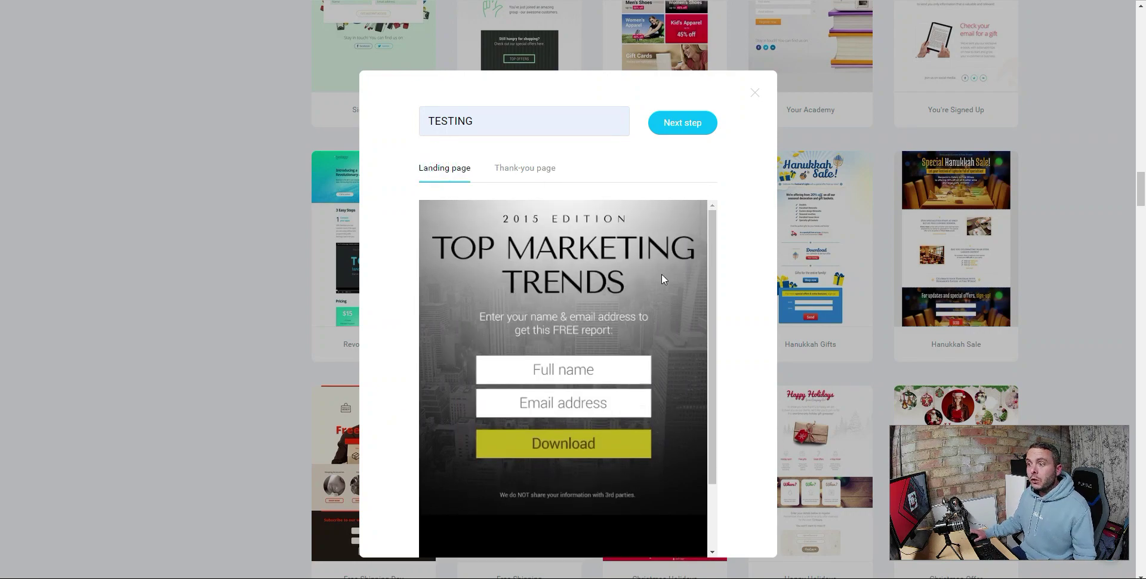
left_click(680, 133)
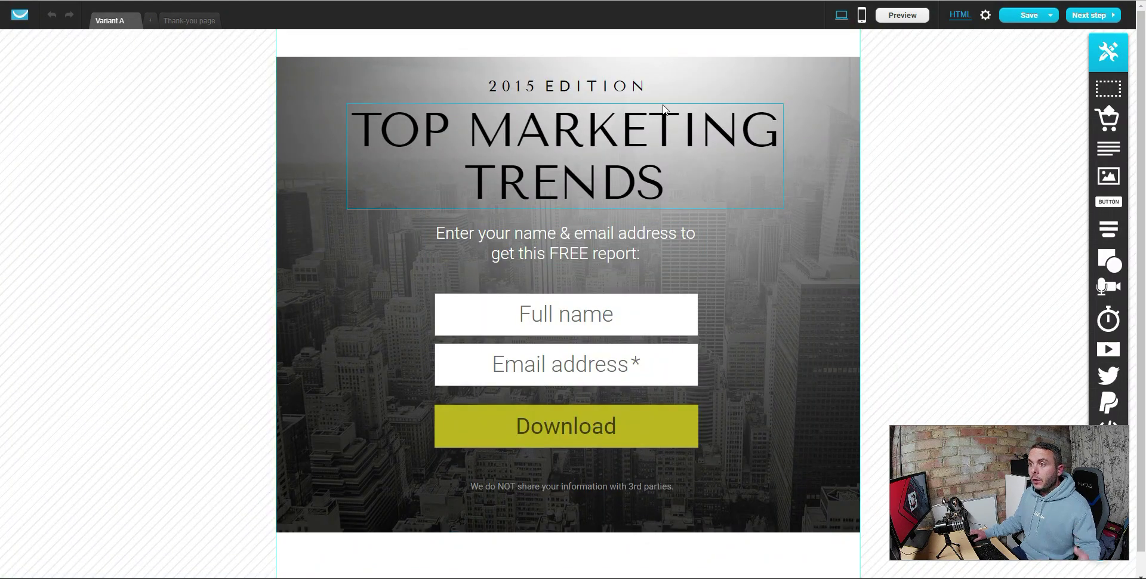
Open the background image settings of the main section and remove the 190_01.jpg background image
left_click(299, 130)
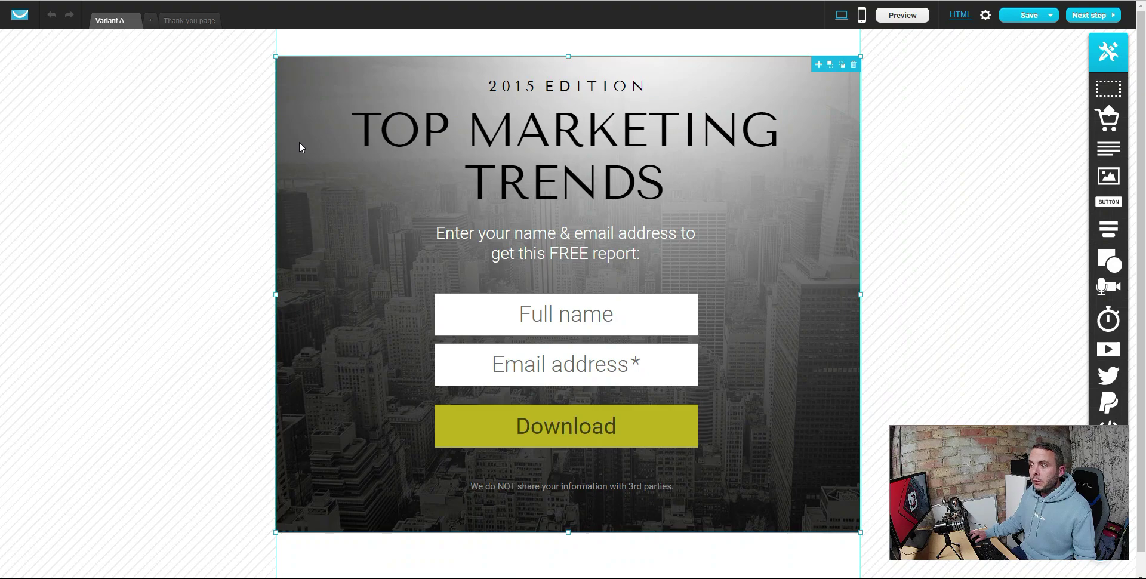
left_click(300, 142)
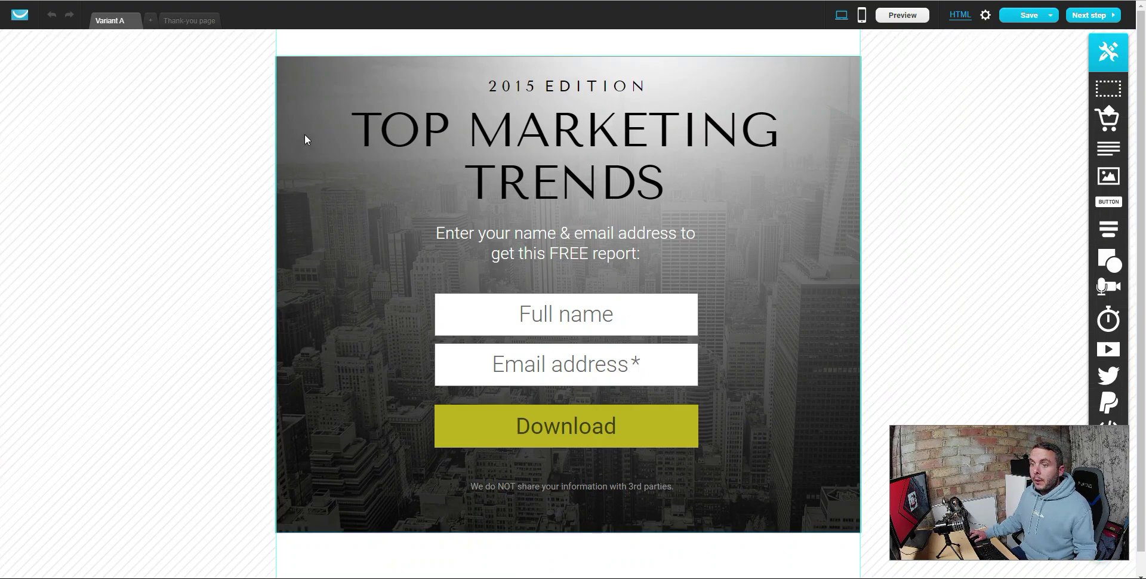
left_click(304, 137)
left_click(304, 136)
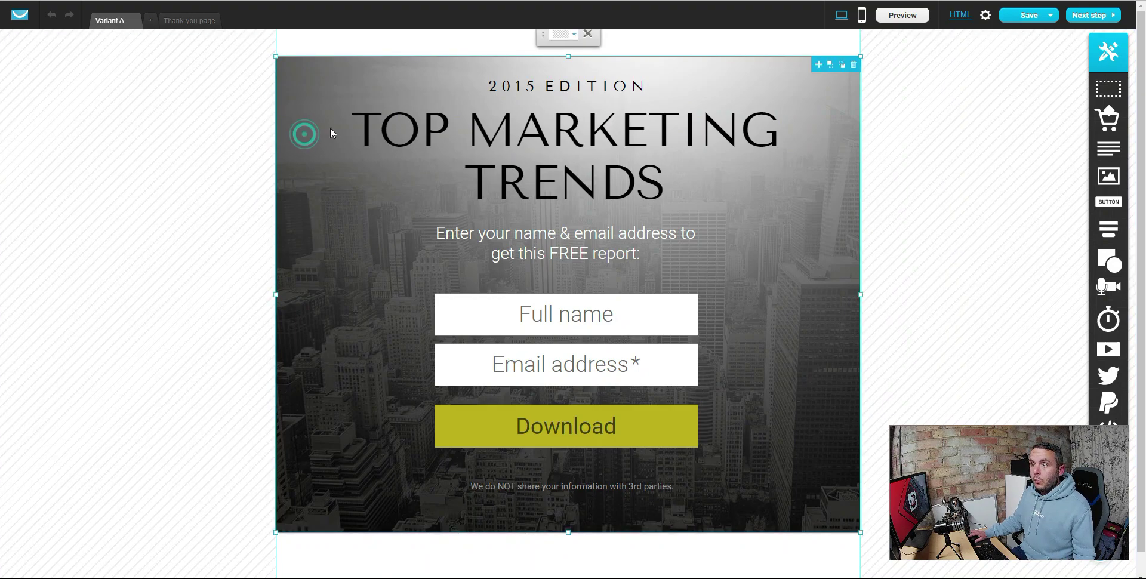
left_click(562, 36)
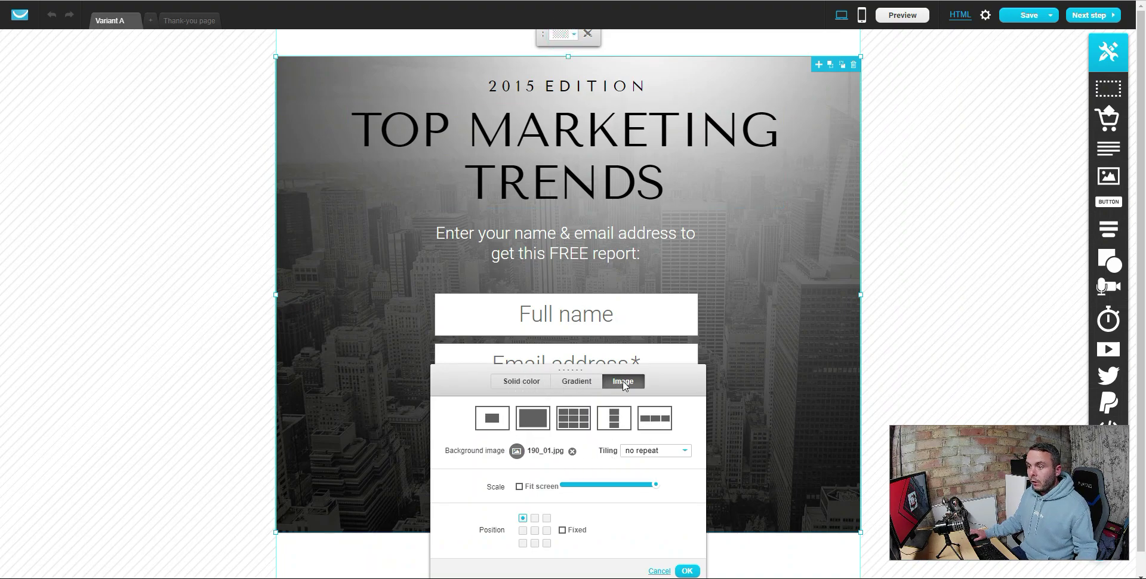
scroll(597, 418, "down", 1)
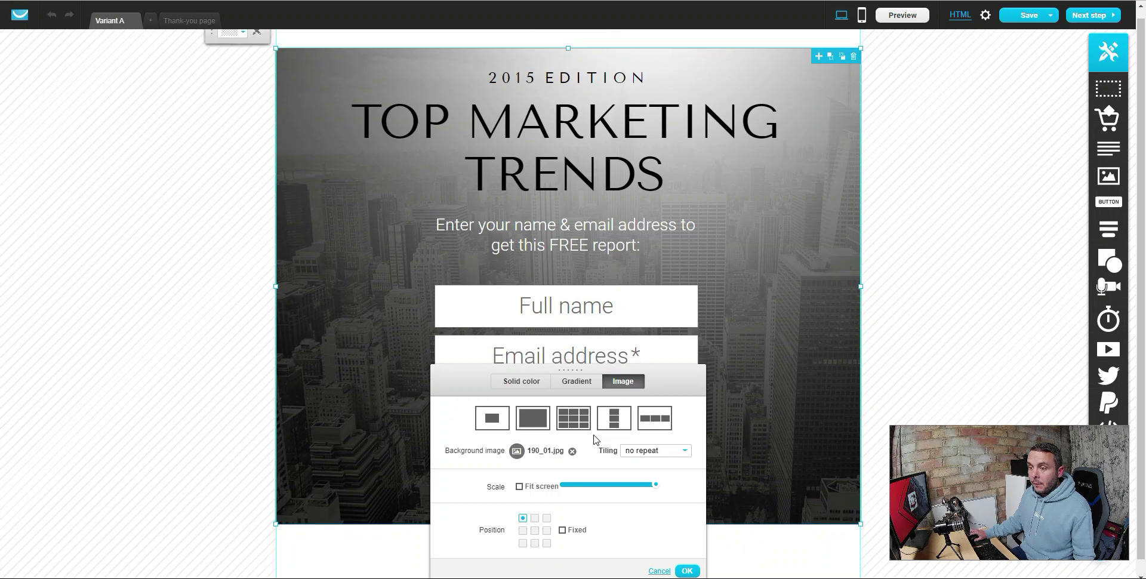
left_click(572, 452)
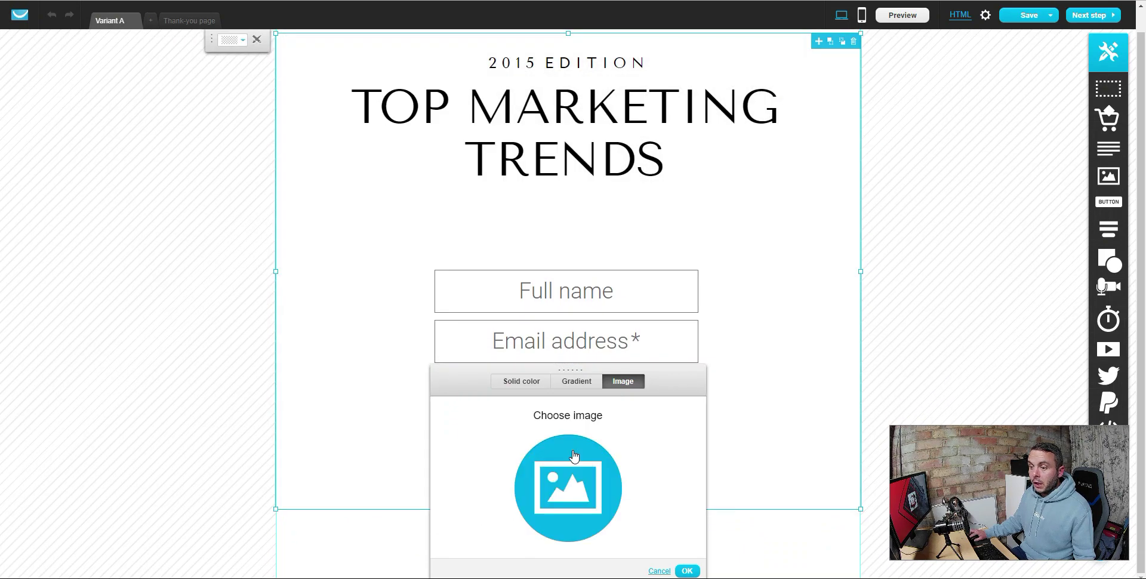
Browse the free GetResponse images and choose the dark stock market chart image as the section's background
left_click(572, 480)
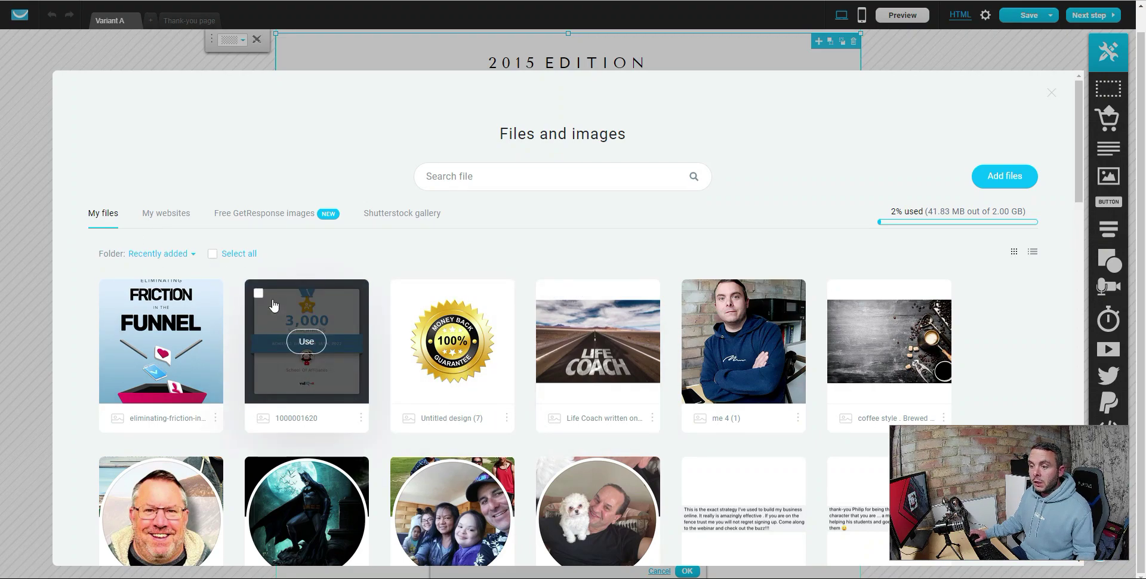
left_click(271, 215)
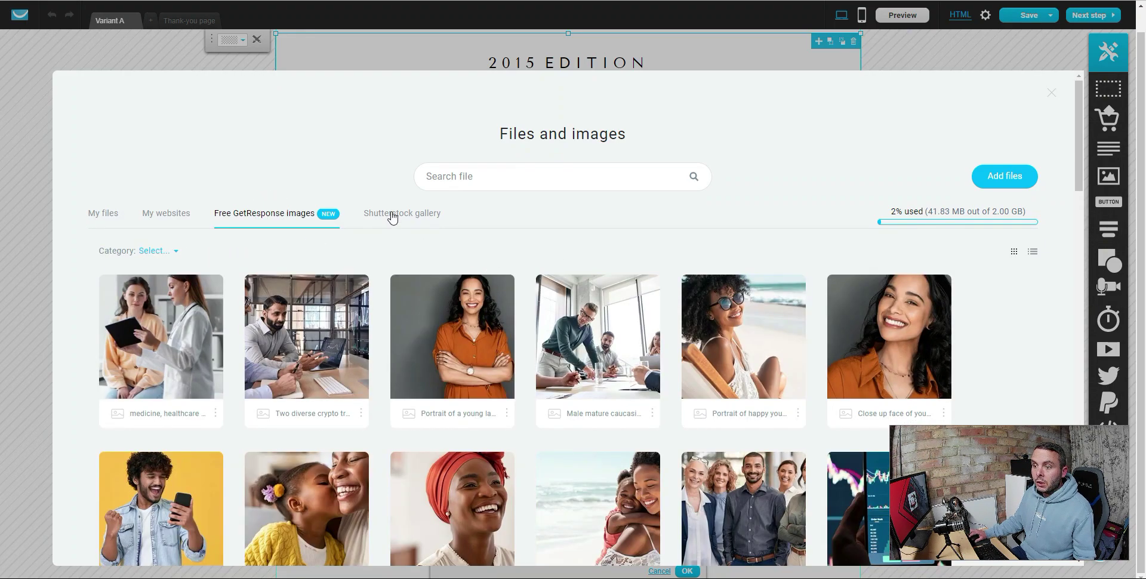
mouse_move(551, 289)
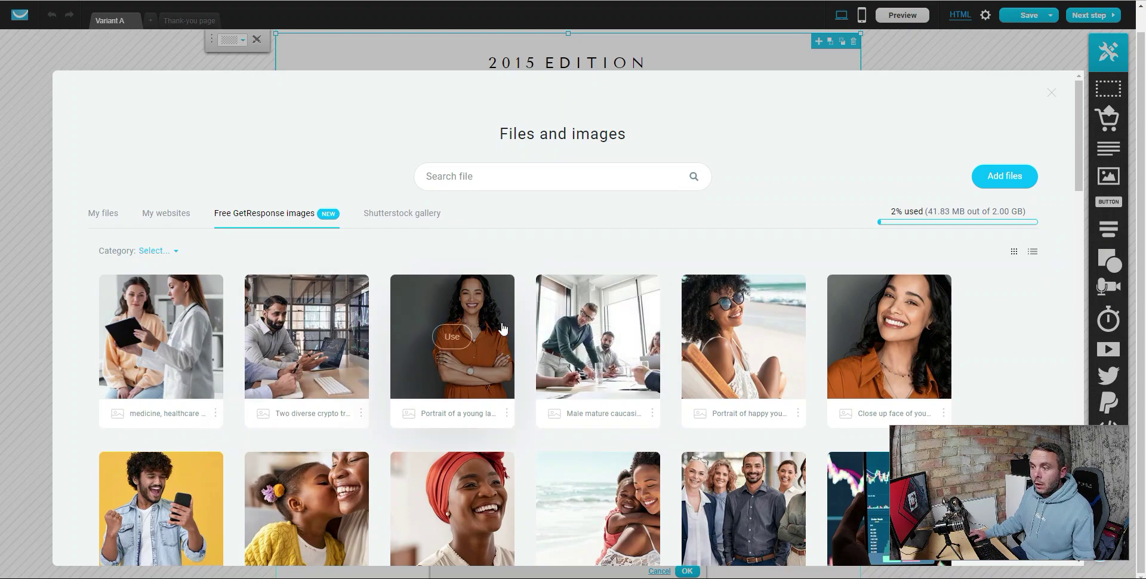
left_click(439, 176)
scroll(706, 335, "down", 10)
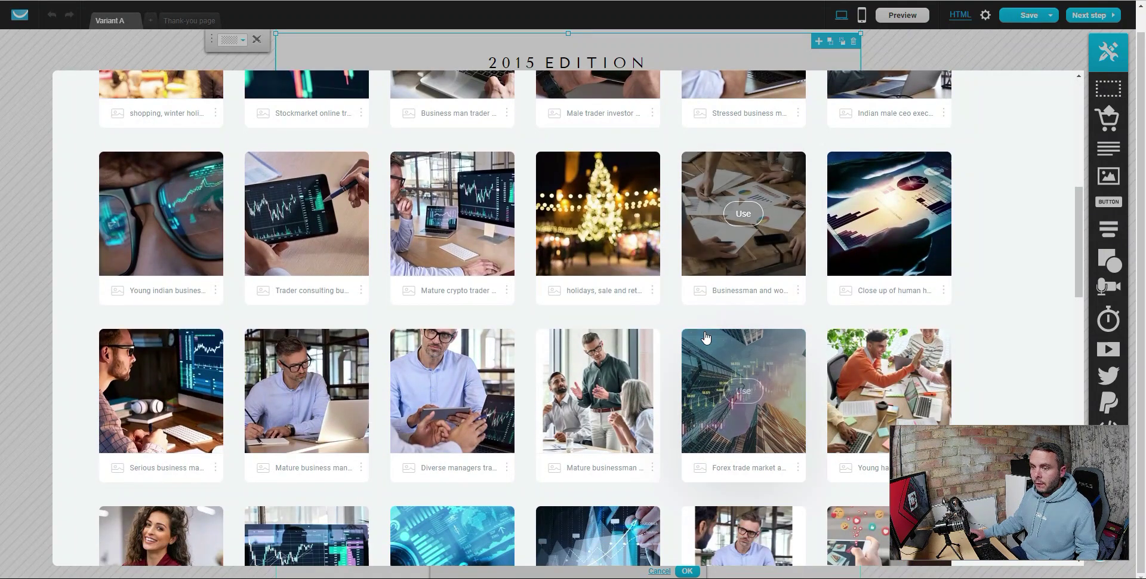
scroll(706, 337, "up", 6)
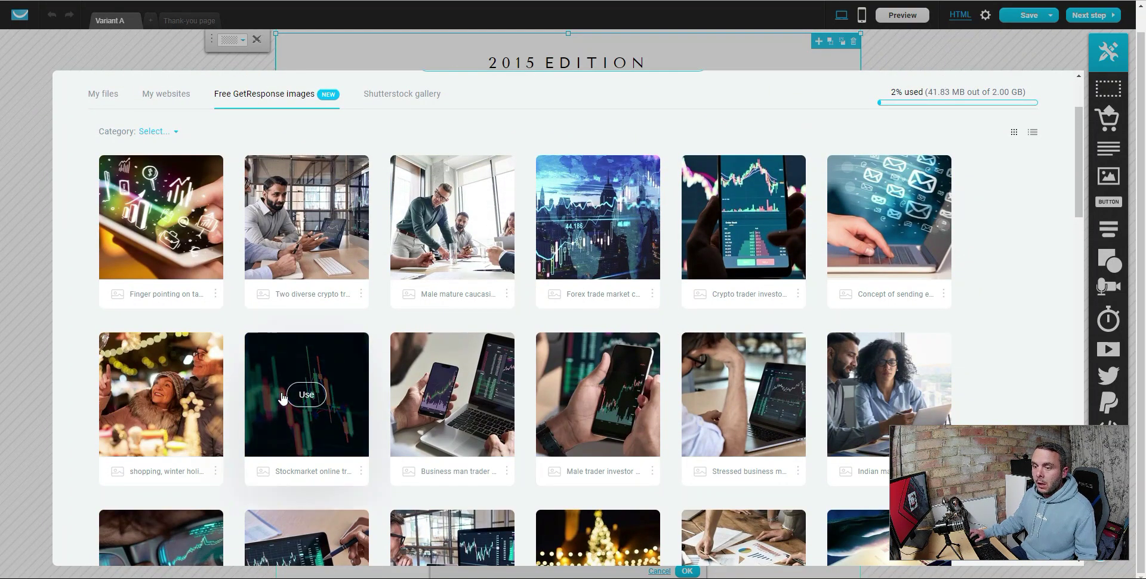
left_click(307, 395)
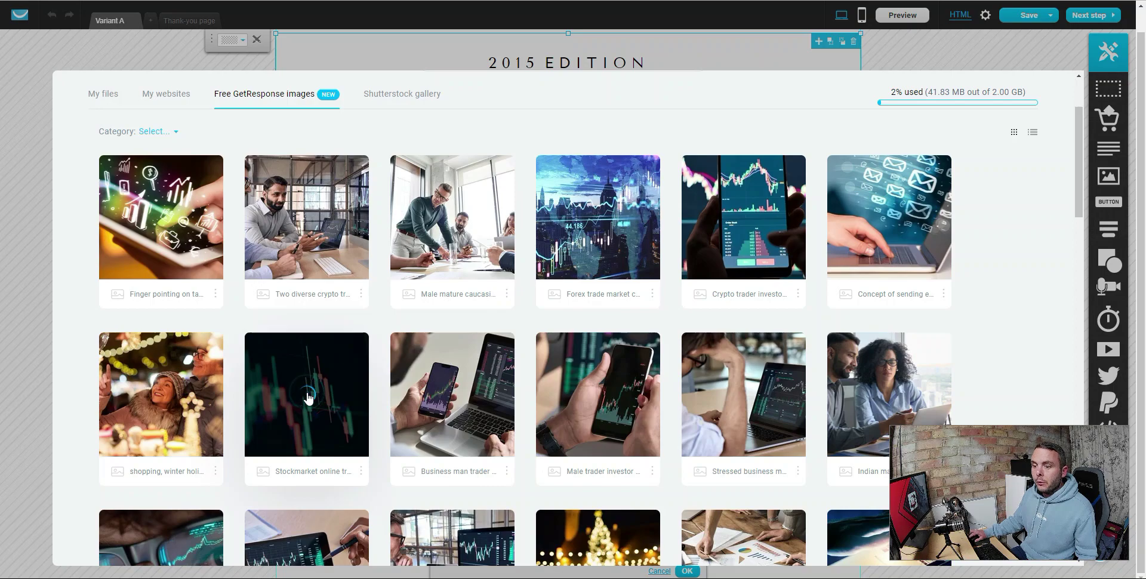
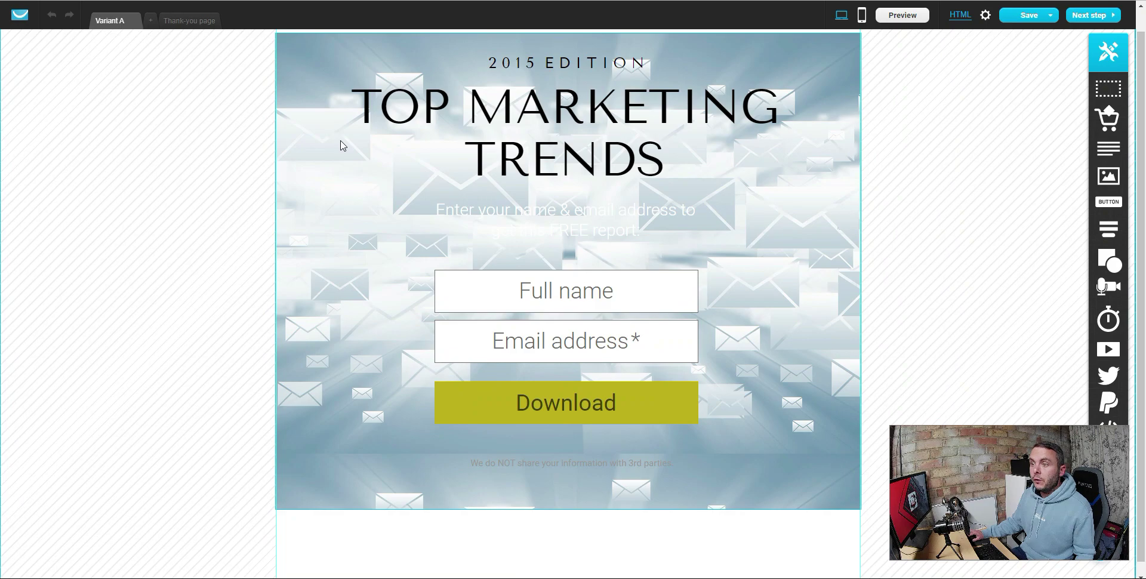
Delete the 2015 EDITION text and replace the headline with "Free All-In-One Tool"
left_click(561, 63)
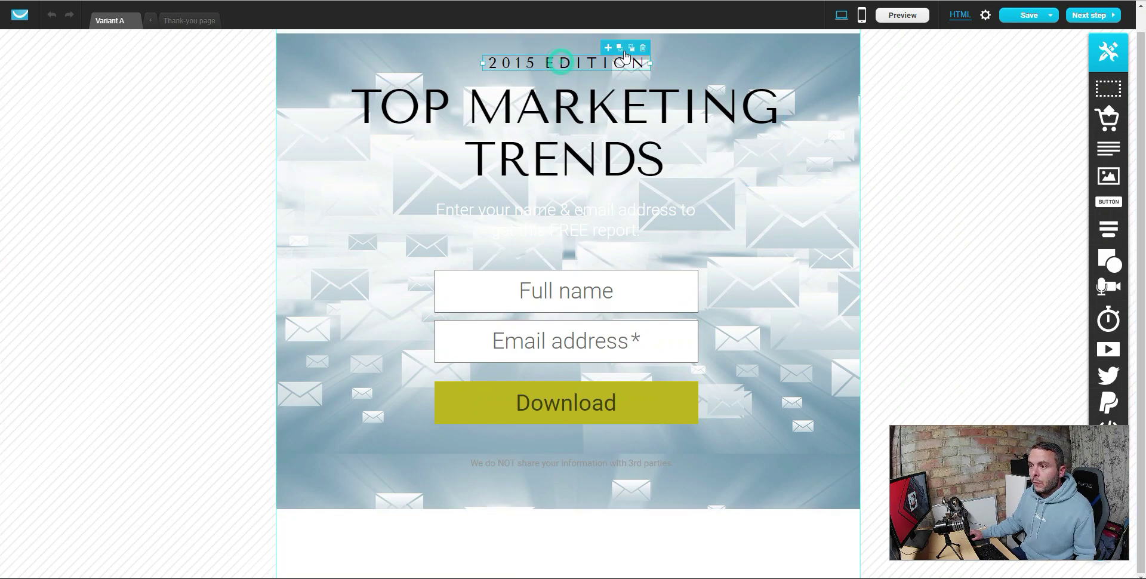
left_click(642, 48)
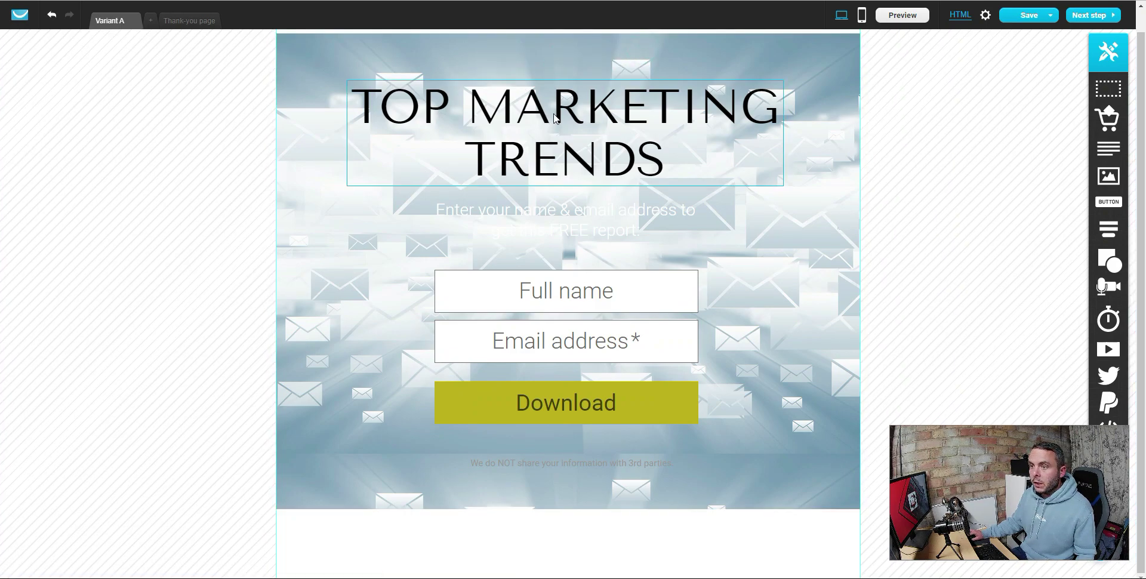
double_click(573, 124)
key("ctrl+a")
key("Delete")
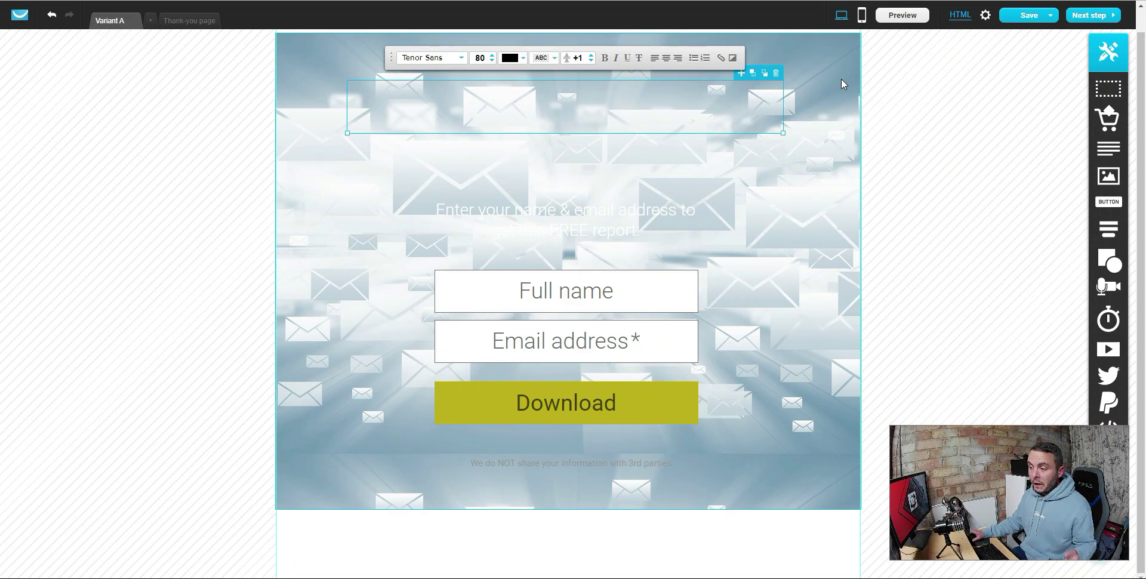
type("Fr")
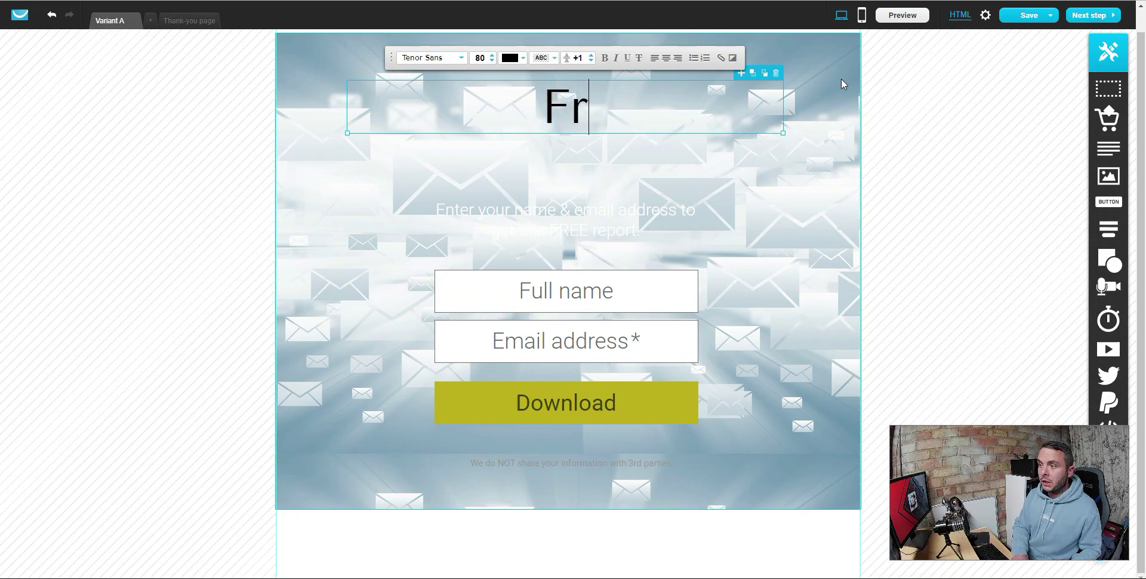
type("ee")
type("All-In-One Tool")
Colour the words "All-In-One" in the headline a deep blue
left_click_drag(744, 108, 517, 108)
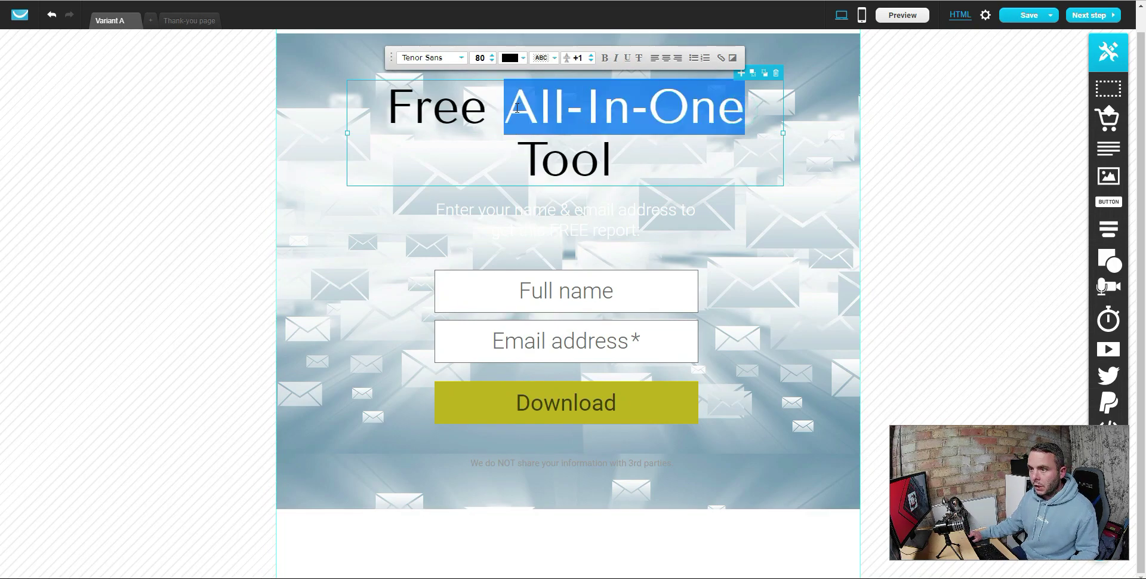
left_click(522, 57)
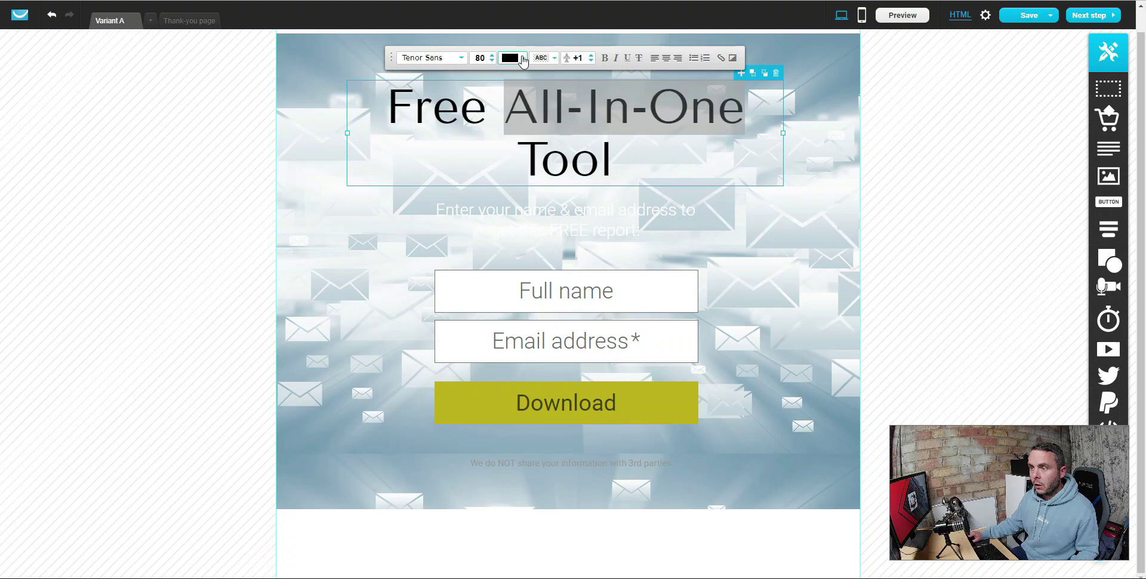
left_click(200, 96)
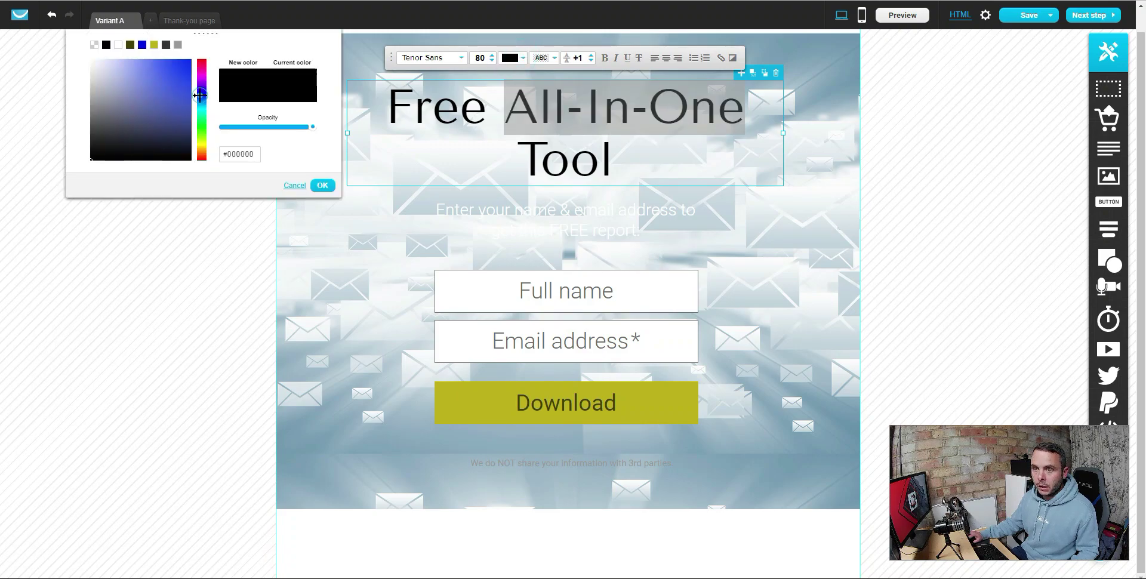
left_click(151, 87)
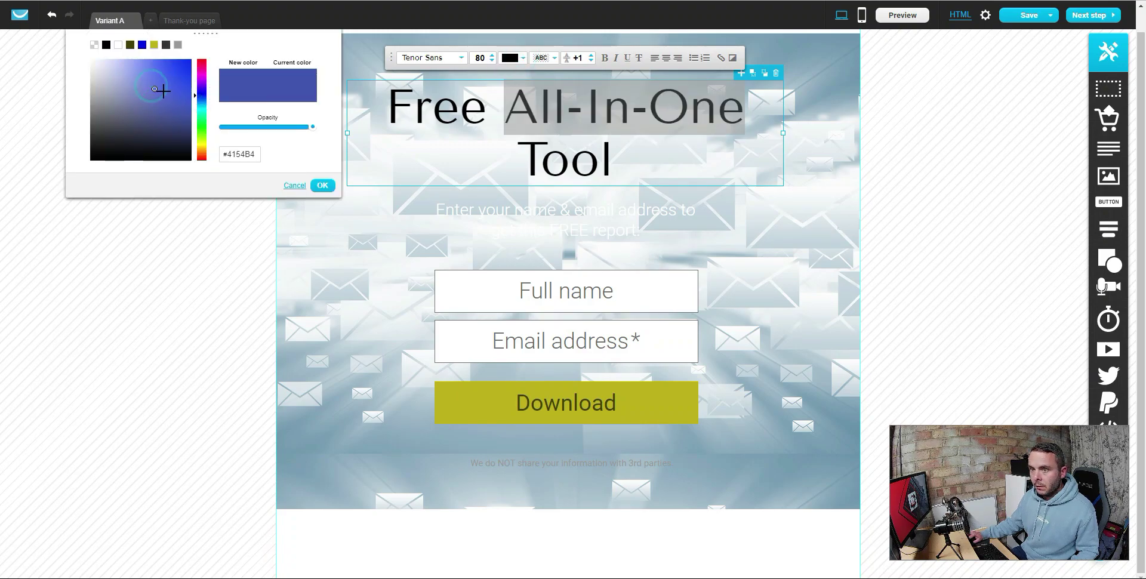
left_click_drag(159, 90, 171, 77)
Set the font of the whole headline to Changa One
left_click(461, 61)
left_click(461, 62)
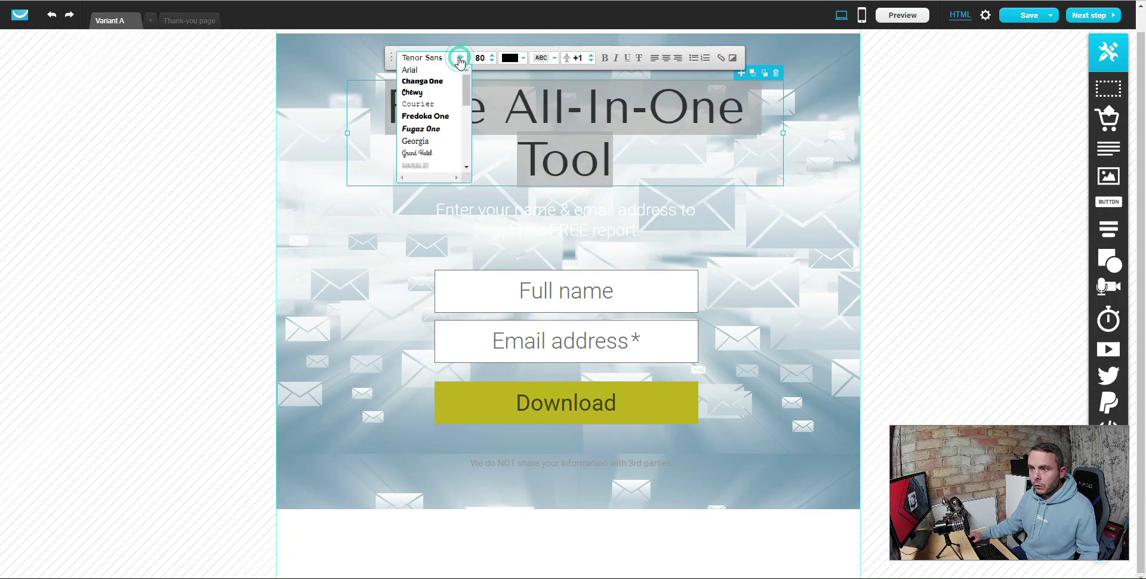
left_click(425, 83)
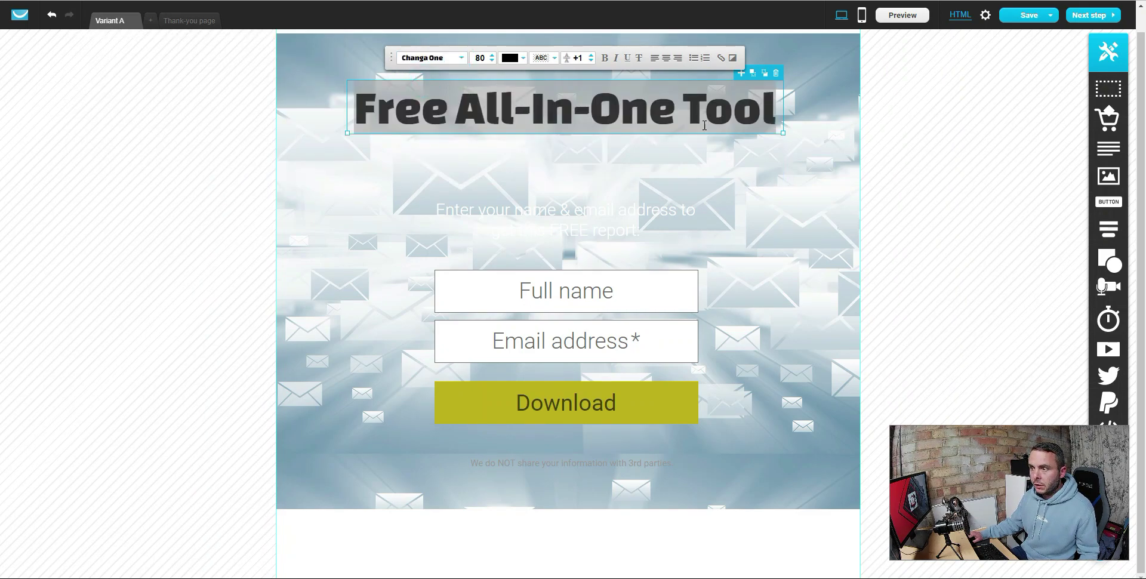
left_click(831, 168)
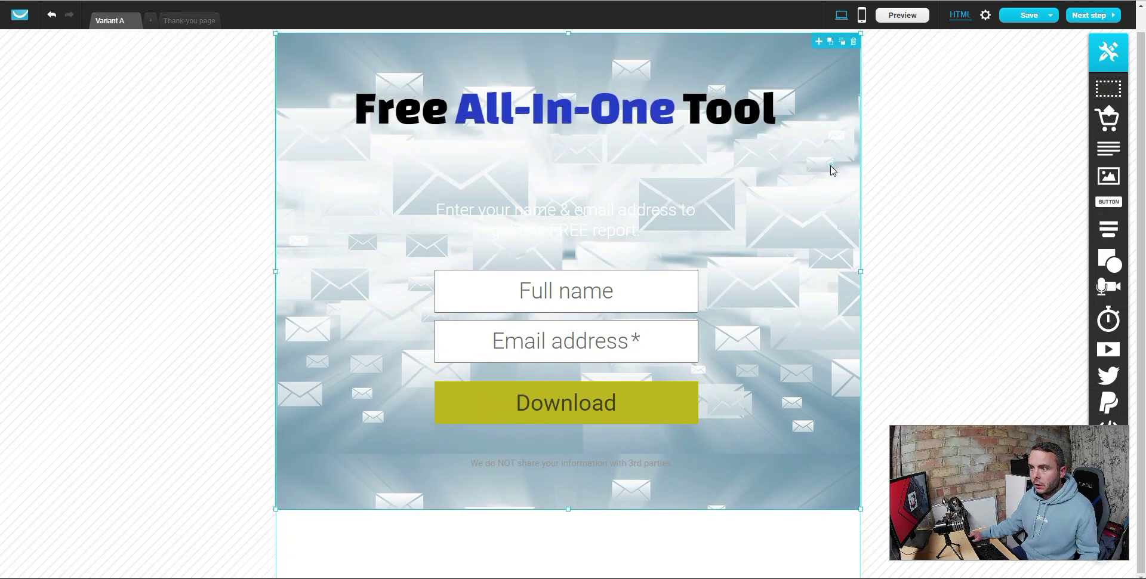
Change the headline font to Arial and make "All-In-One" a lighter blue
left_click(533, 107)
left_click(463, 60)
key("ctrl+z")
key("ctrl+z")
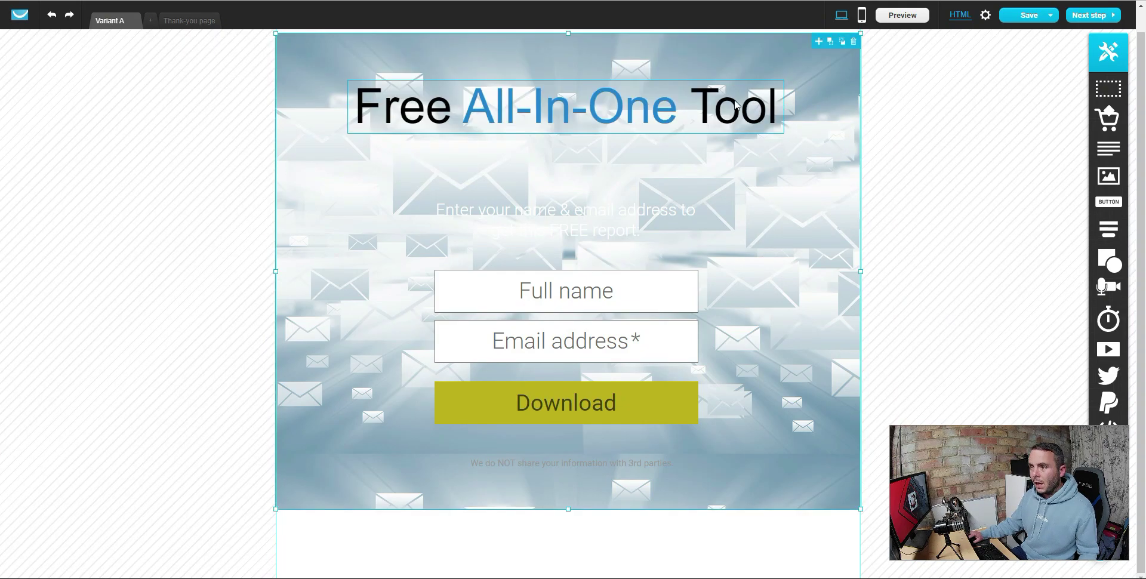
Move the subheading up closer to the headline and make it black text reading "Get Leads, Get Sales & Get Growing"
left_click_drag(594, 225, 592, 190)
double_click(604, 187)
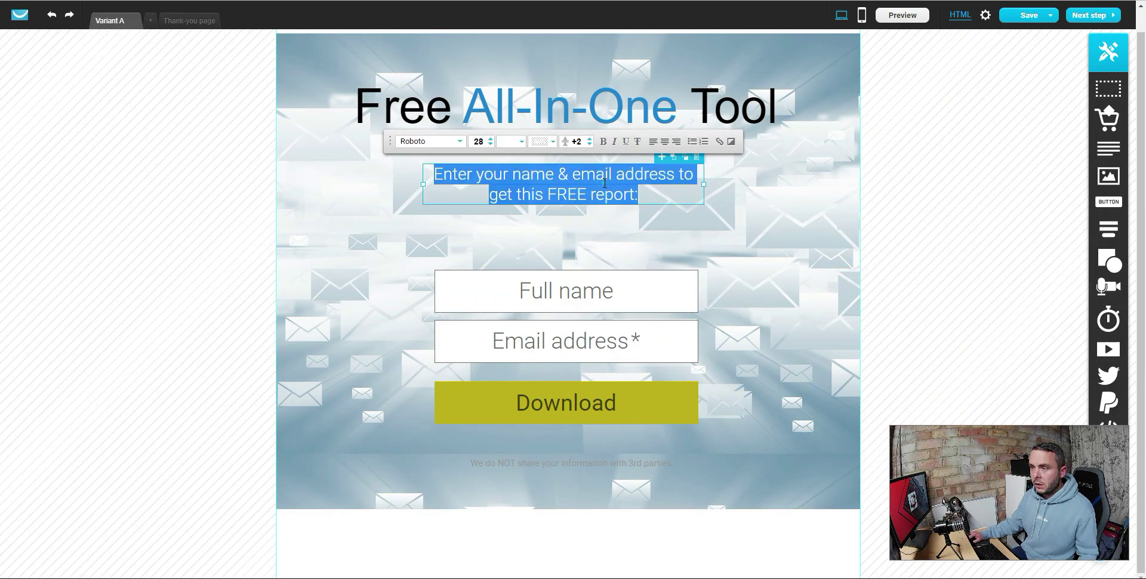
left_click(521, 143)
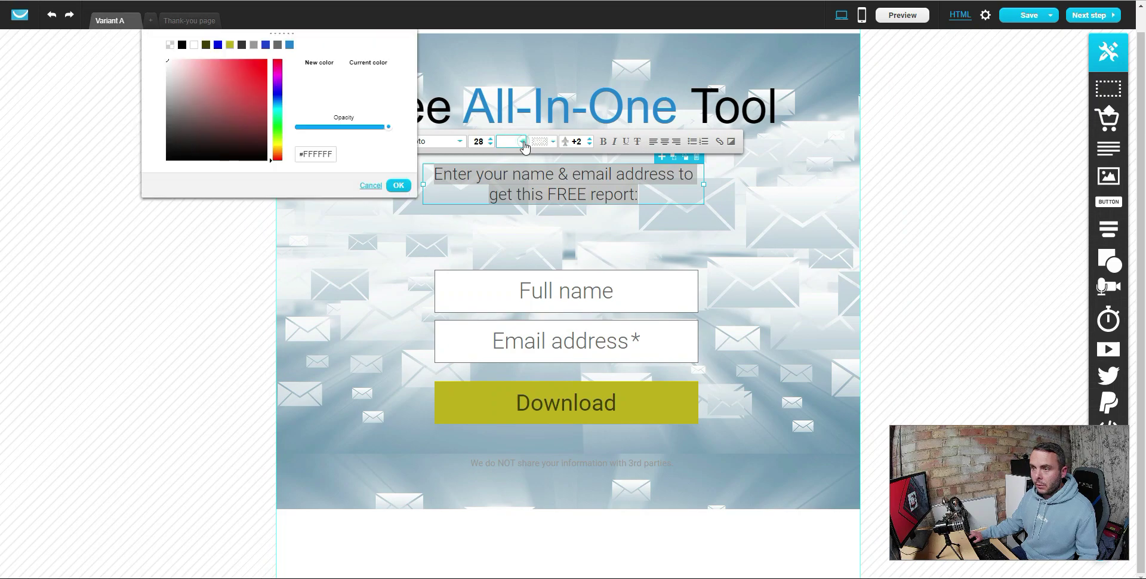
left_click(174, 156)
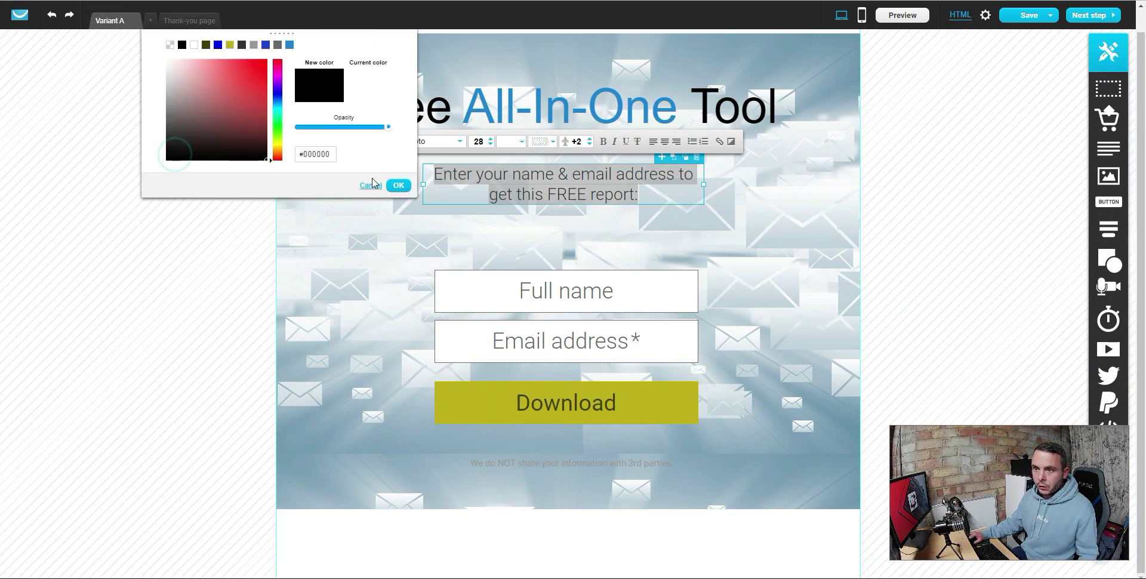
left_click(398, 185)
left_click(745, 207)
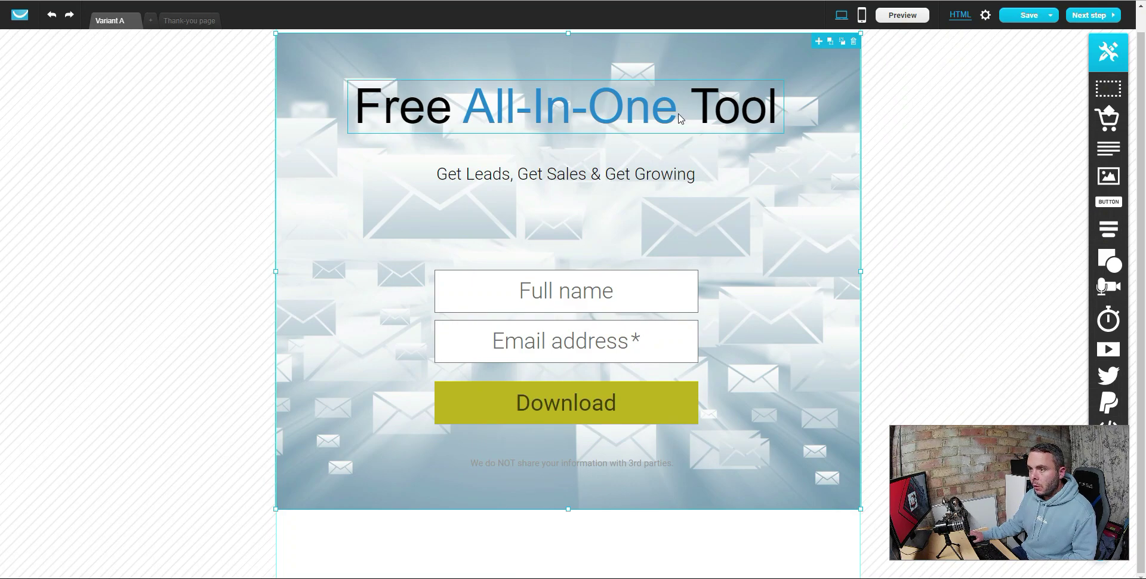
Change the Download button's colour to bright blue and its label to "Get Instant Access"
left_click(680, 399)
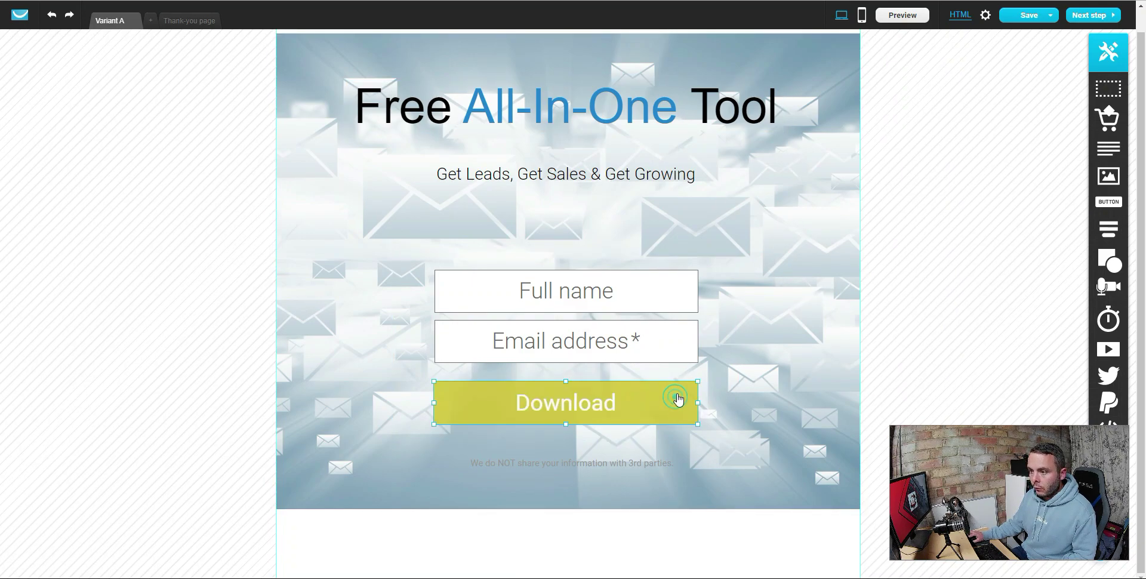
double_click(679, 398)
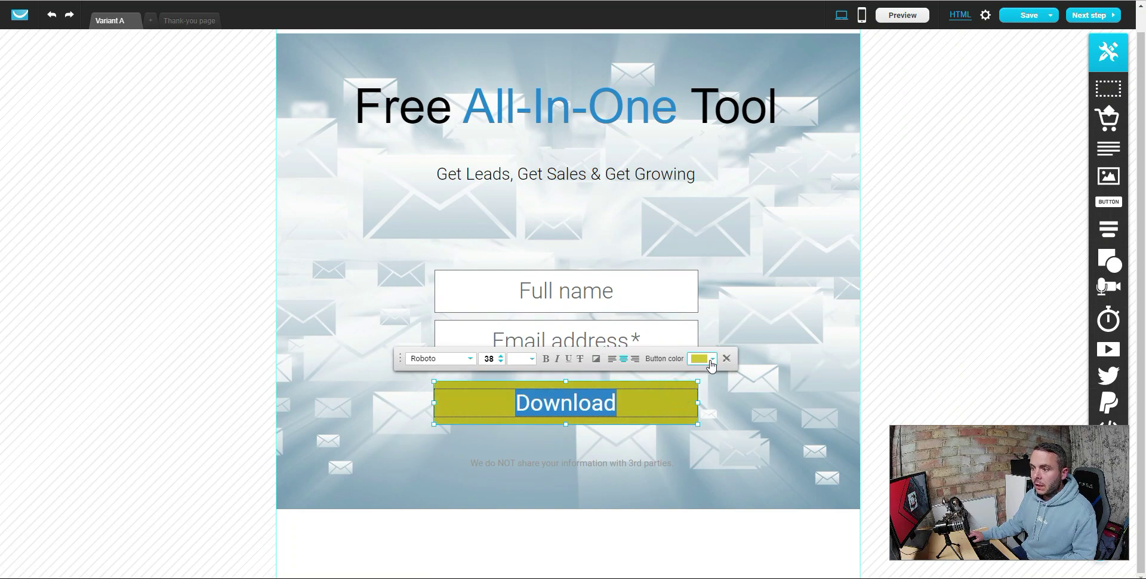
left_click(712, 361)
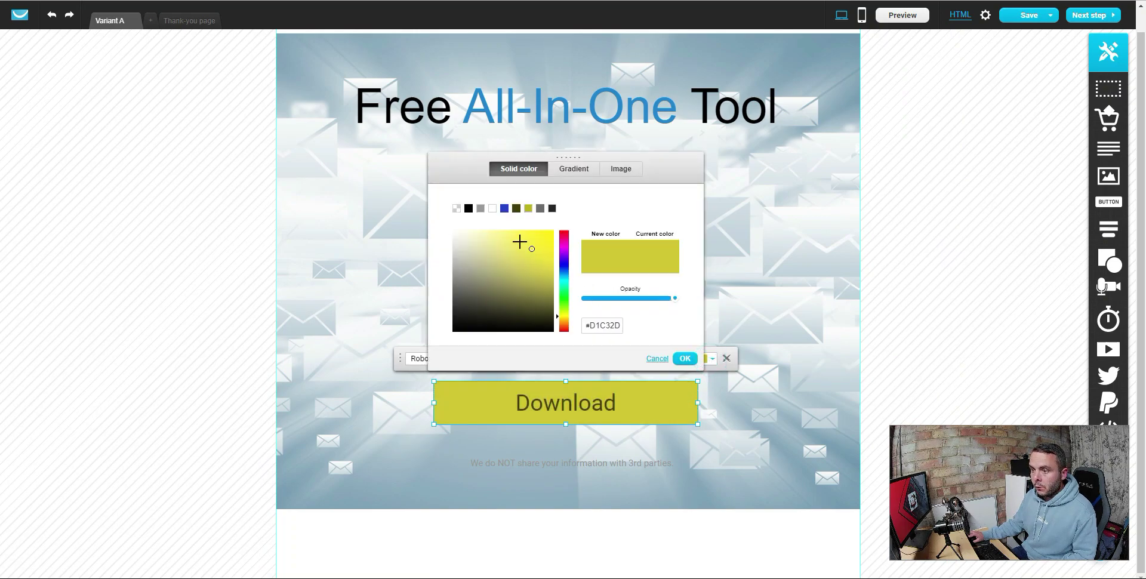
left_click(563, 276)
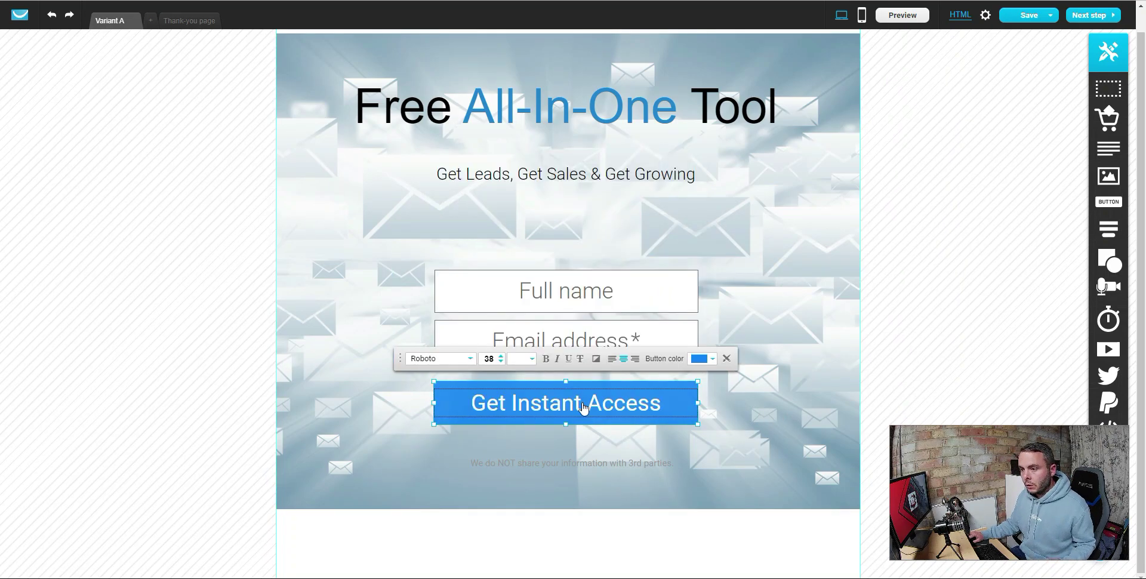
left_click(793, 413)
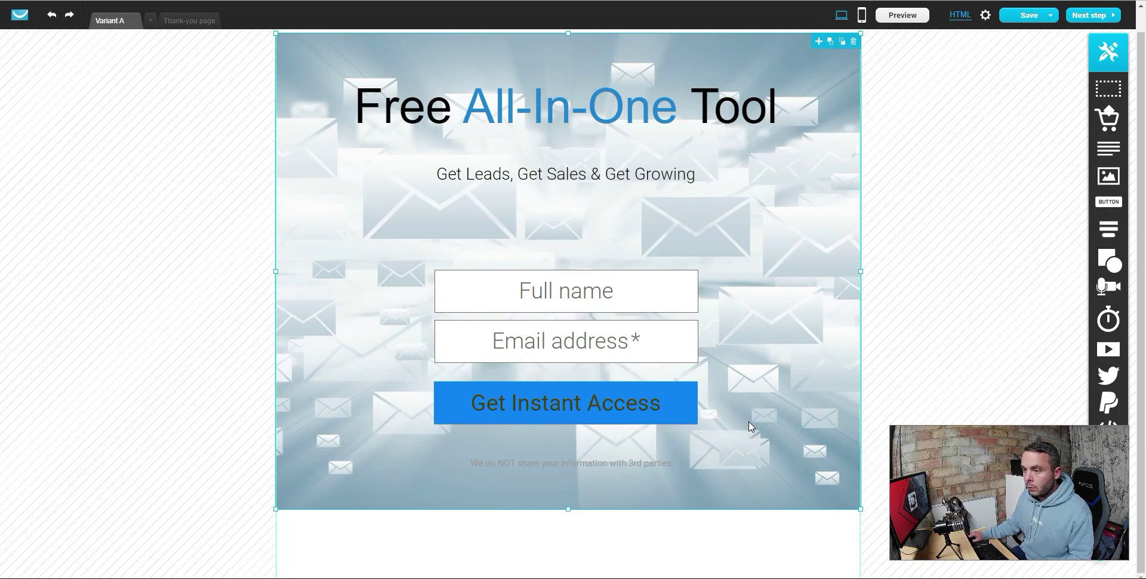
Delete the "We do NOT share your information with 3rd parties" text below the form
left_click(631, 409)
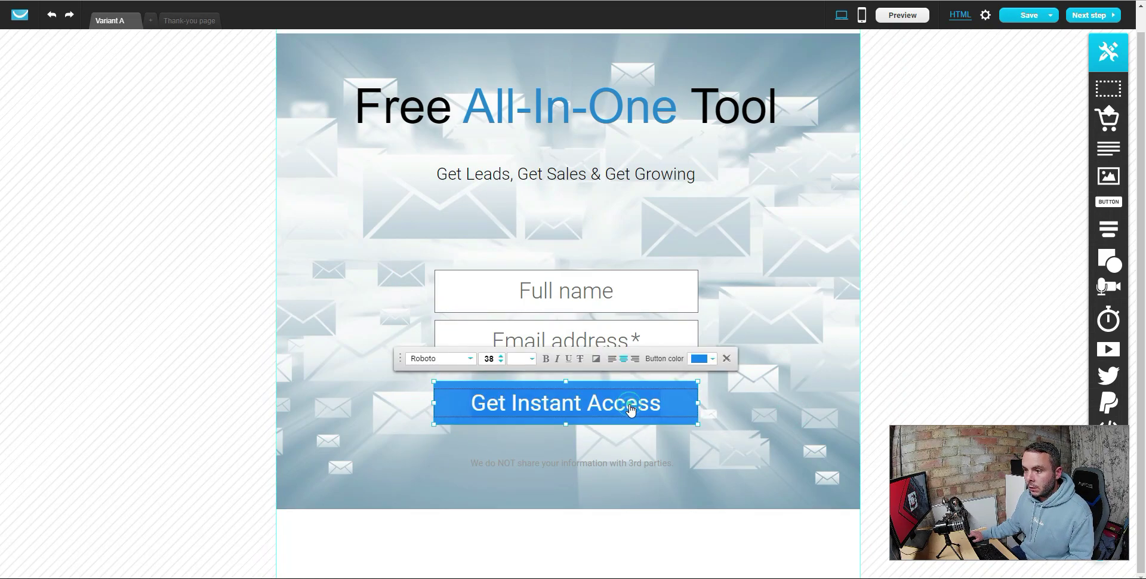
left_click(641, 461)
left_click(667, 452)
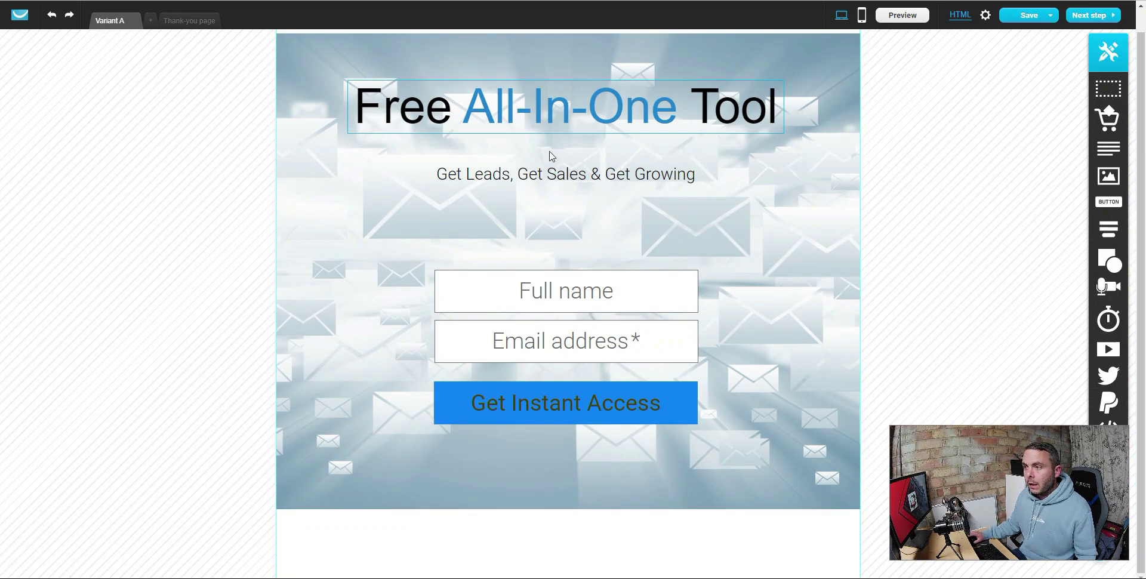
Replace the section's envelope background image with the dark image that has a blue light glow
left_click(836, 236)
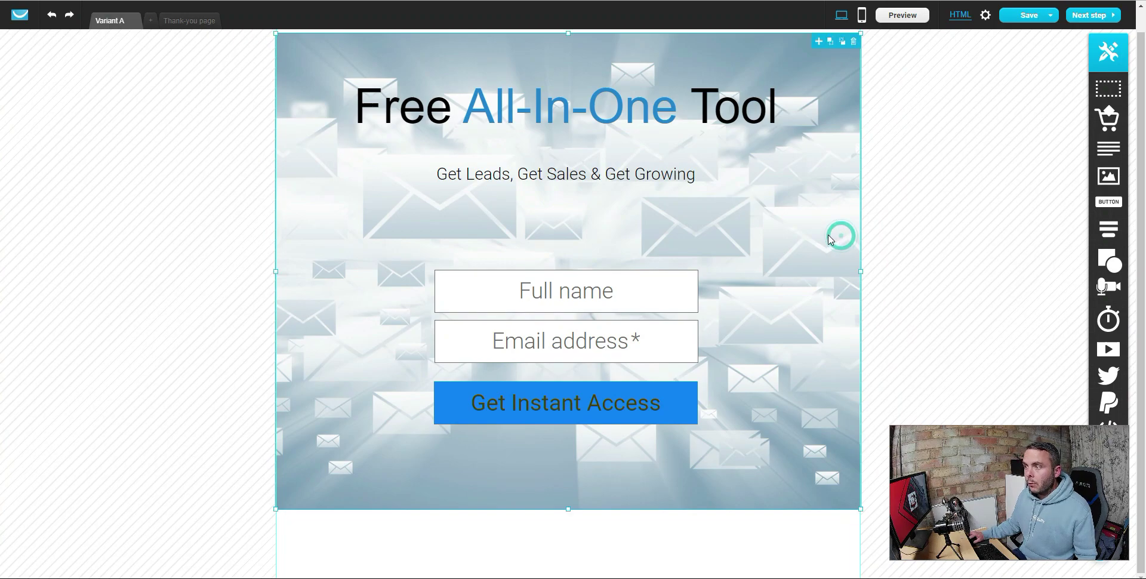
left_click(229, 39)
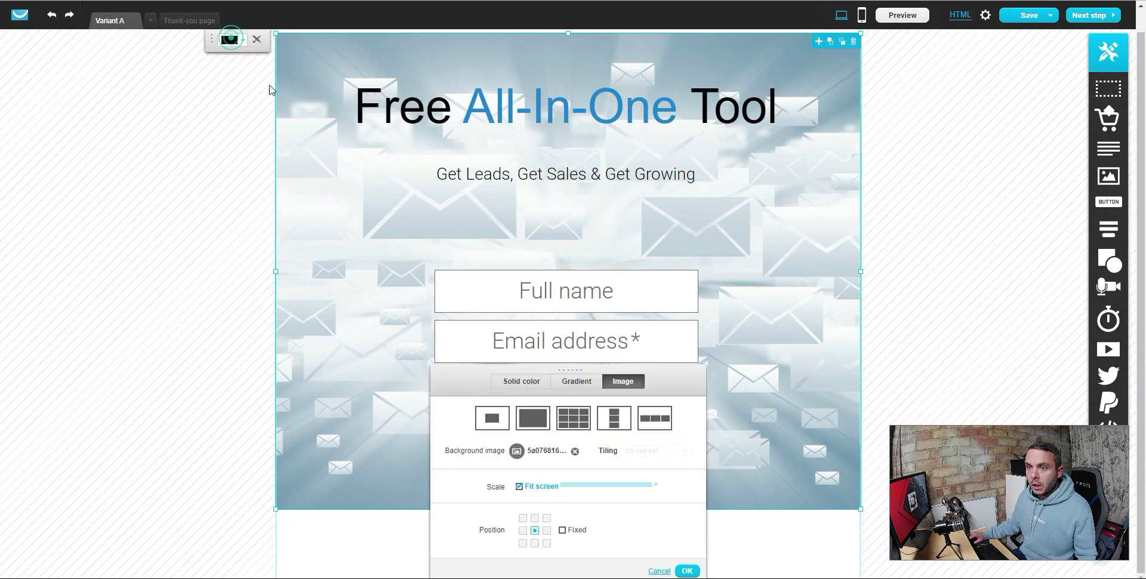
left_click(733, 320)
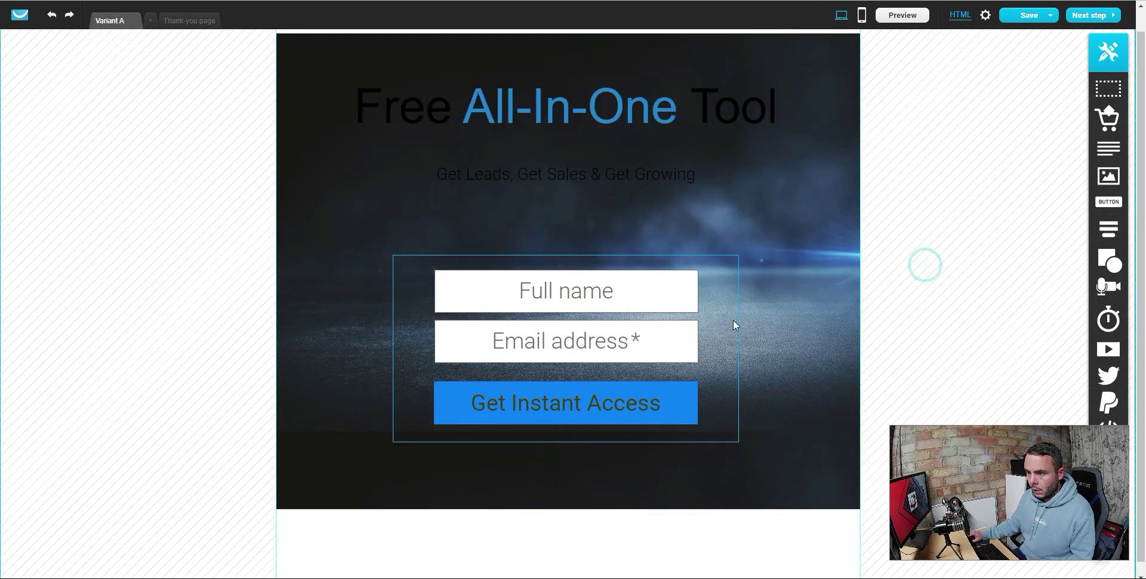
Set the text colour of the whole "Free All-In-One Tool" headline to white, #FFFFFF
left_click(428, 110)
double_click(447, 111)
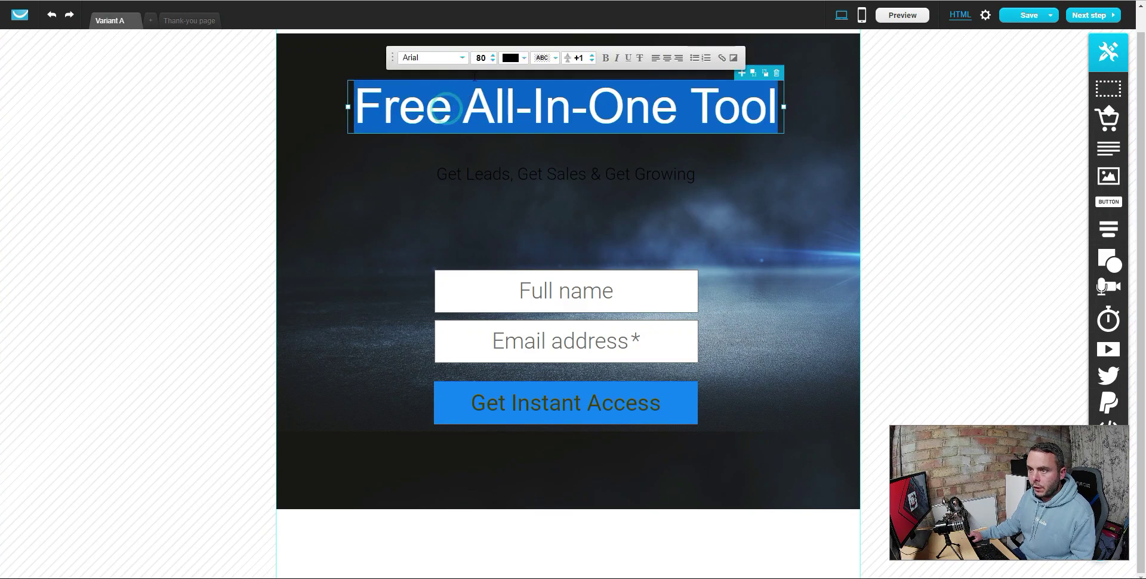
left_click(524, 57)
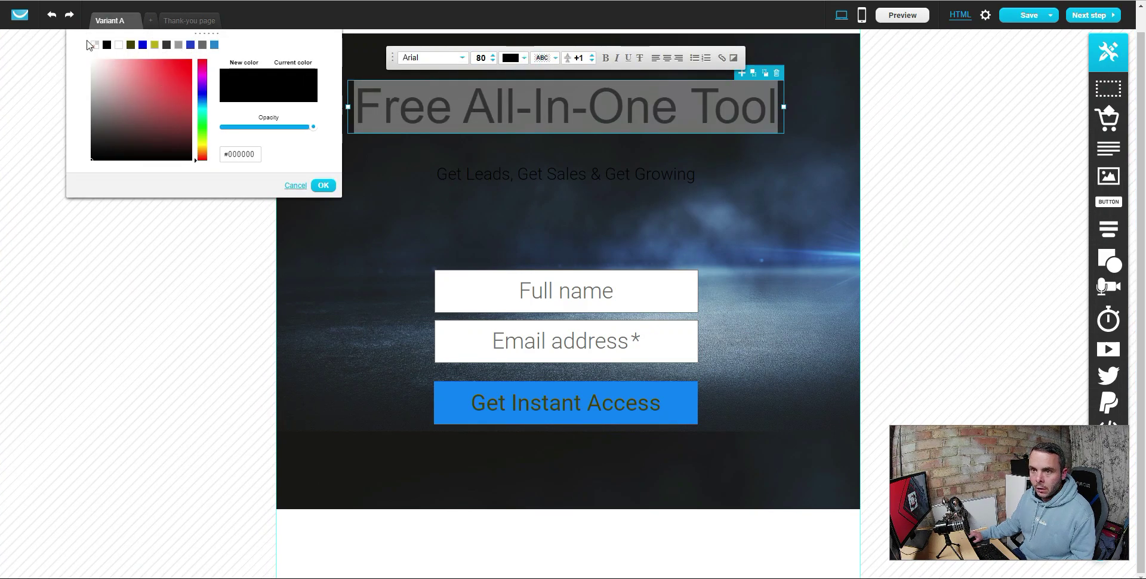
left_click(120, 46)
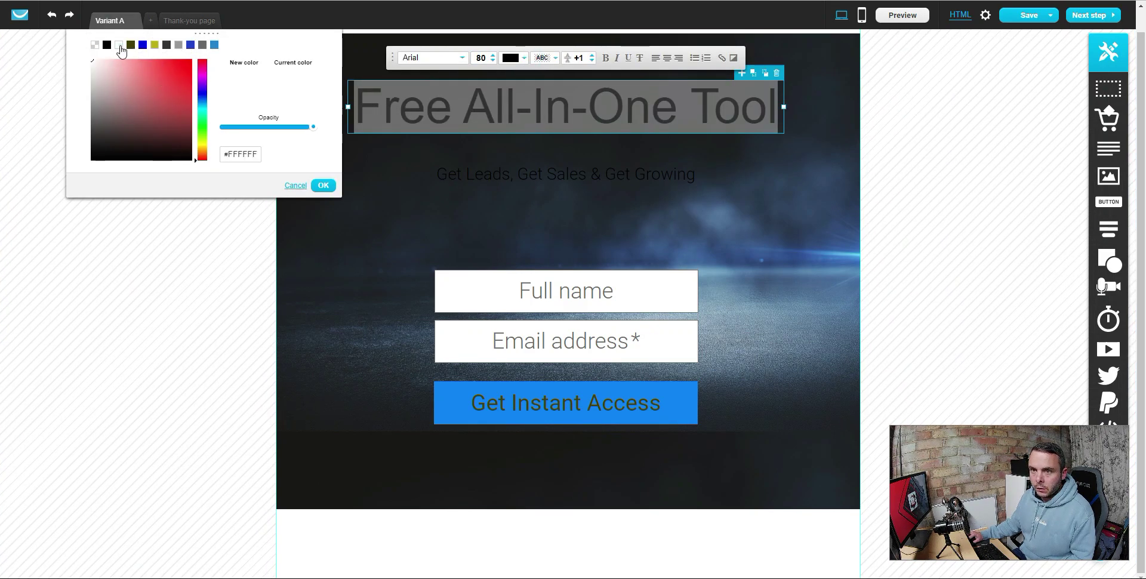
left_click(319, 185)
left_click(712, 172)
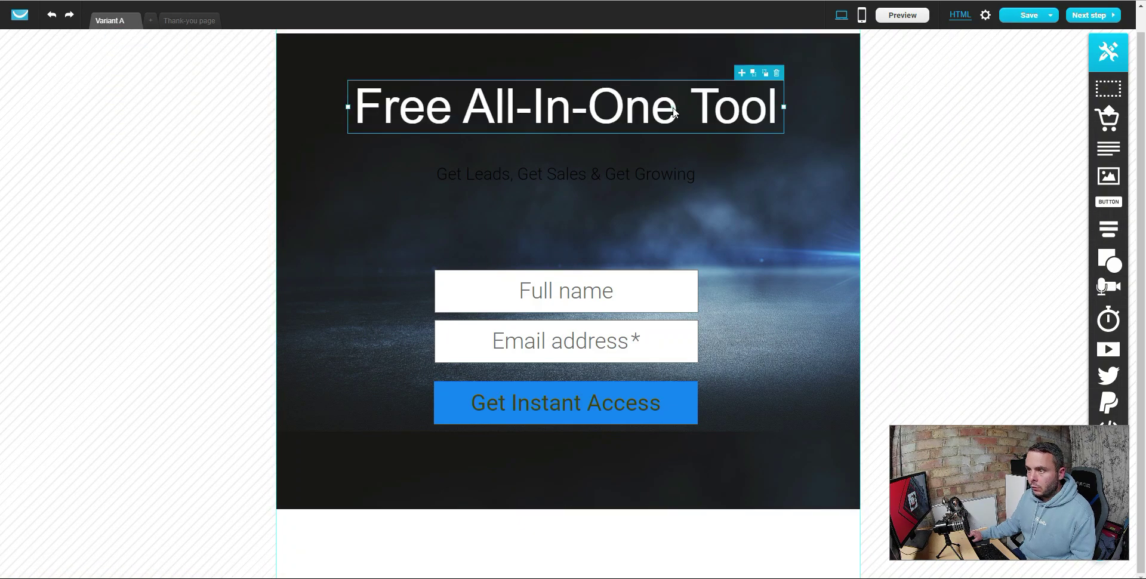
Apply the bright blue used on the button as the text background of "All-In-One" in the headline
left_click_drag(687, 106, 467, 106)
left_click(550, 55)
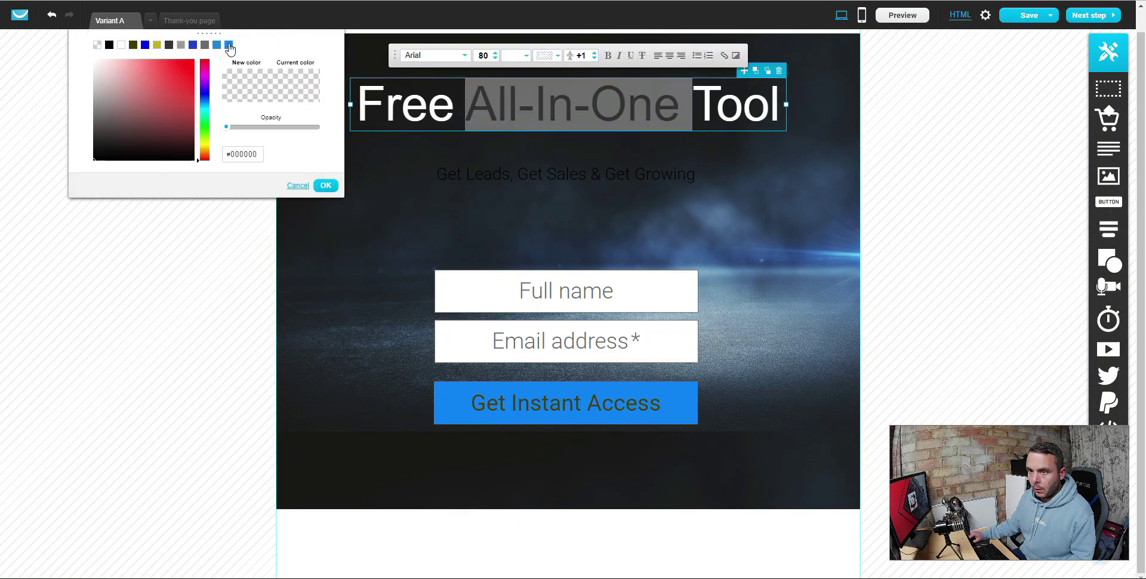
left_click(228, 44)
left_click(325, 185)
Set the text colour of the "Get Leads, Get Sales & Get Growing" subheading to white
left_click(686, 175)
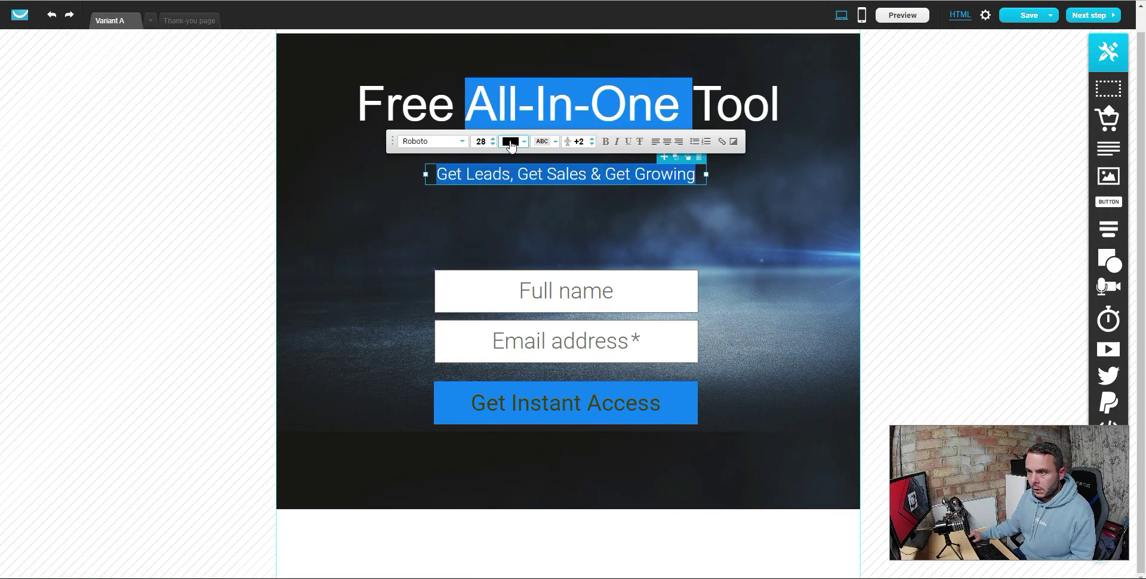
left_click(510, 142)
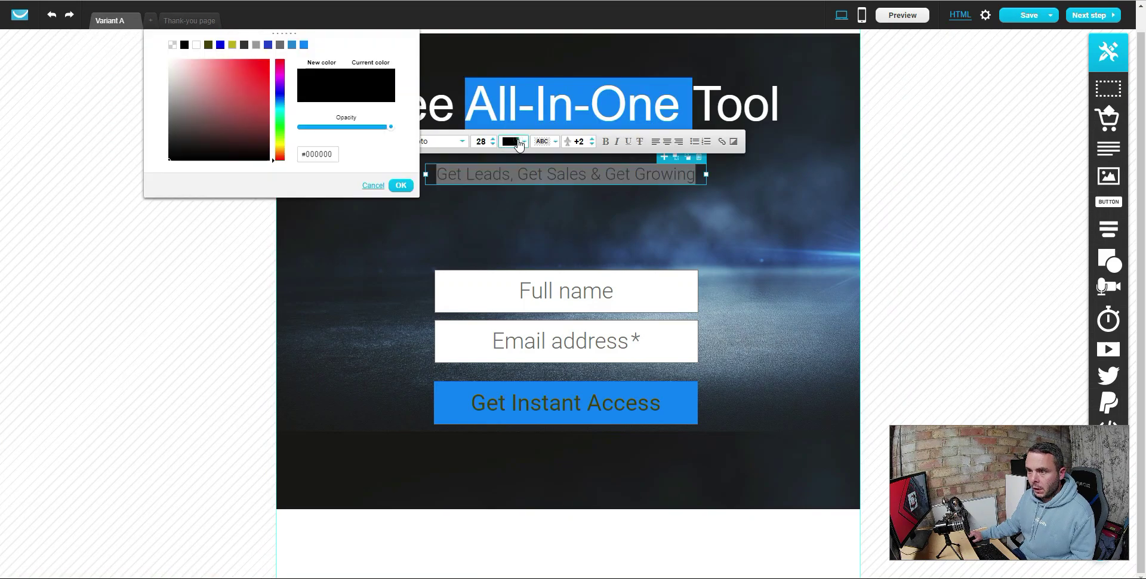
left_click(196, 45)
left_click(401, 186)
left_click(763, 226)
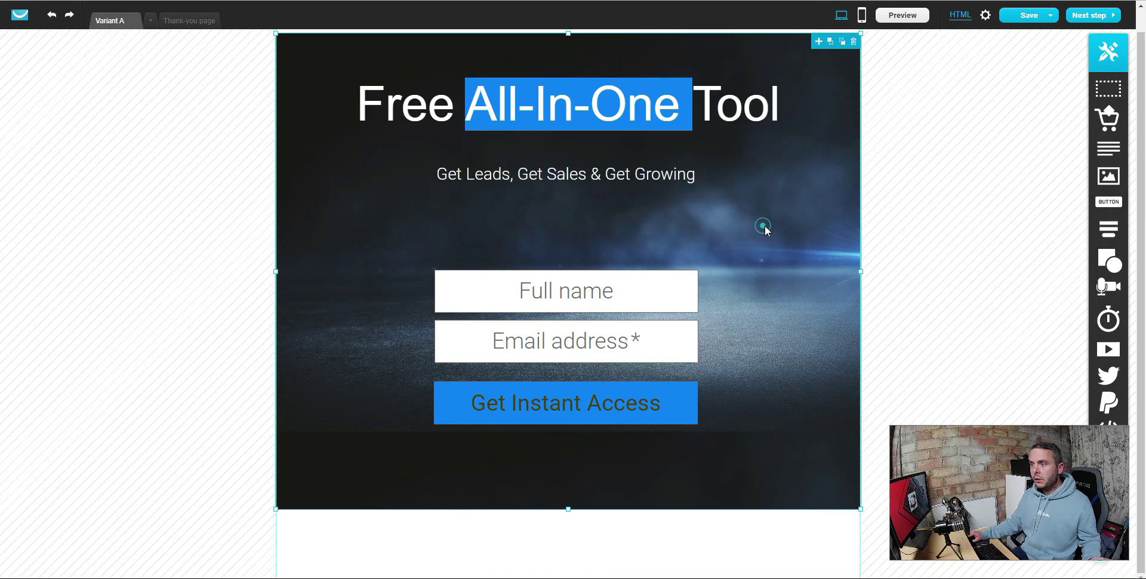
Remove the blue highlight behind "All-In-One" in the headline and make its text bright blue instead
left_click(906, 172)
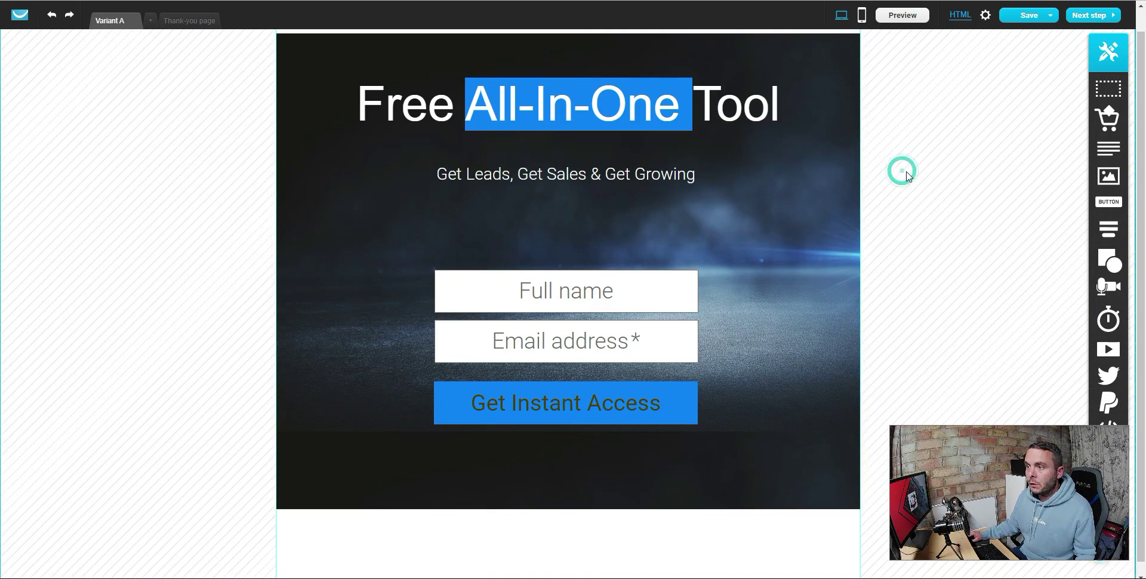
left_click(669, 325)
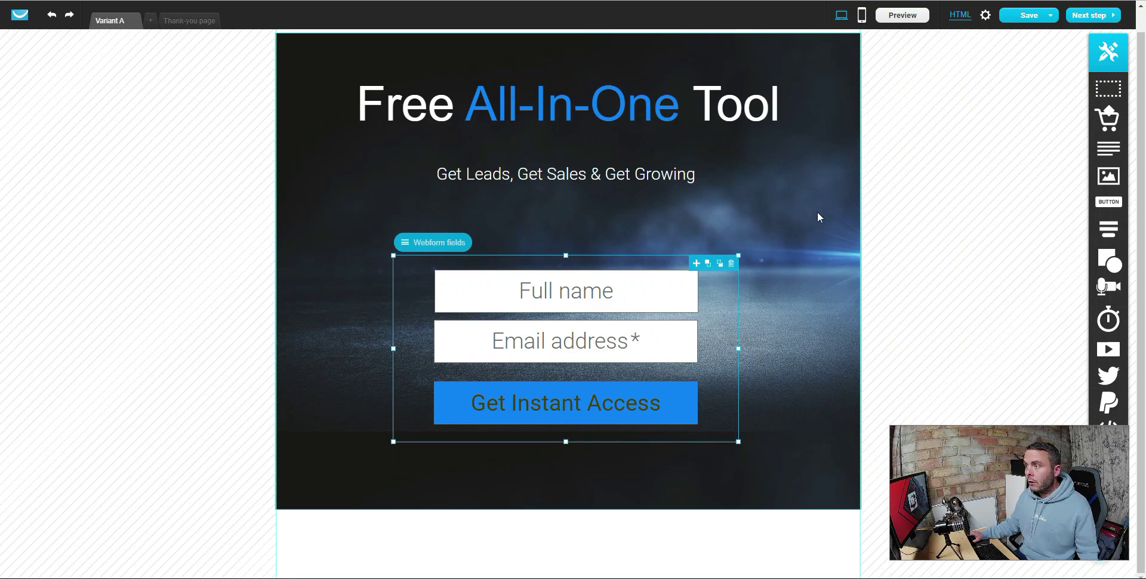
Create the mobile version of the landing page and select its "Get Instant Access" button
left_click(861, 15)
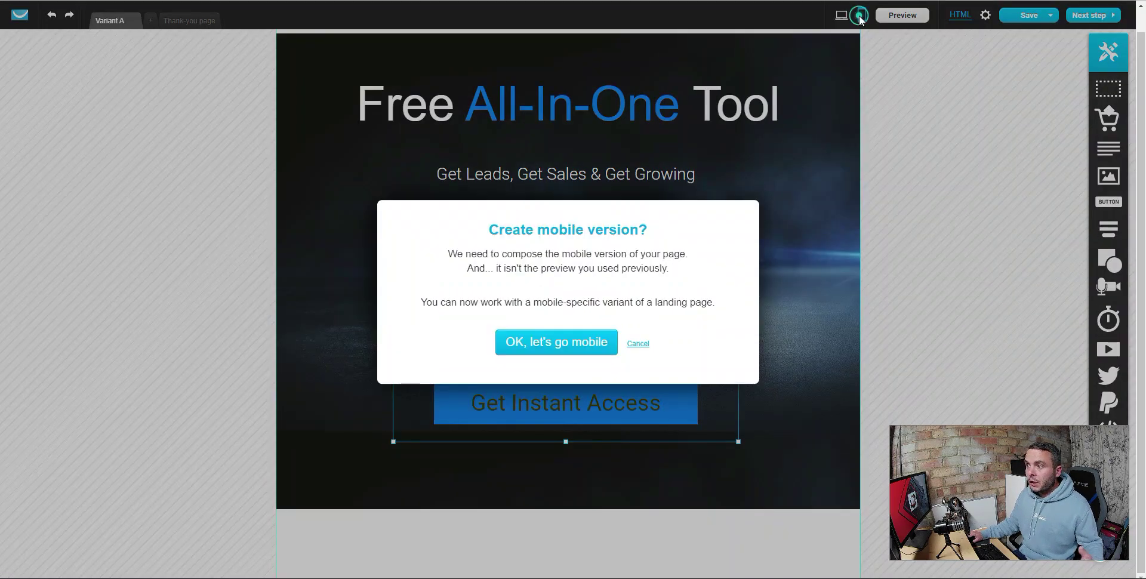
left_click(559, 344)
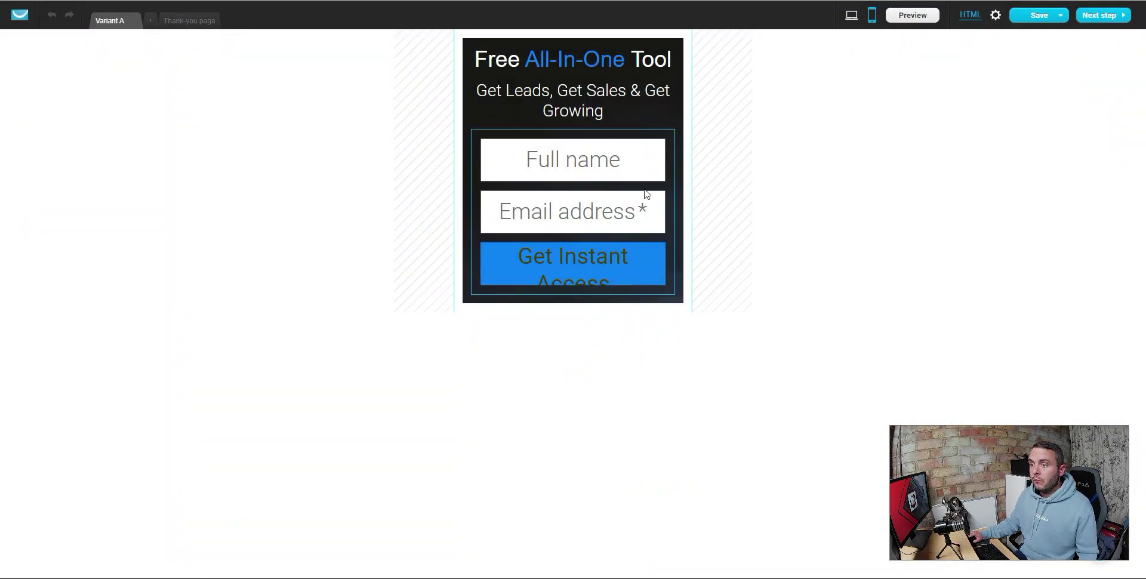
left_click(642, 268)
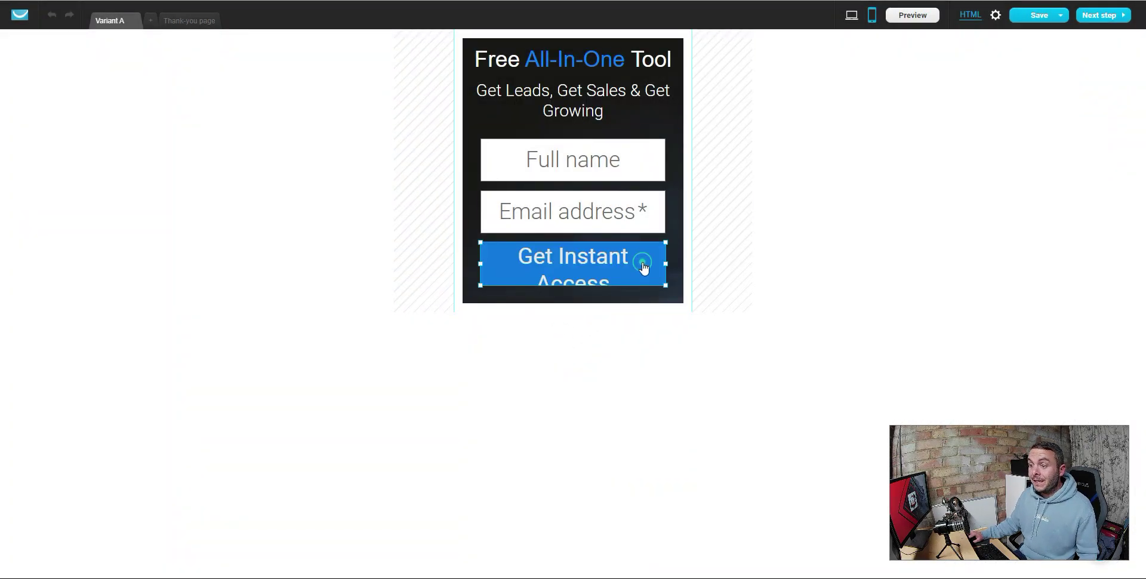
Reduce the text size of the mobile opt-in button so its "Get Instant Access" label fits on one line
left_click(599, 269)
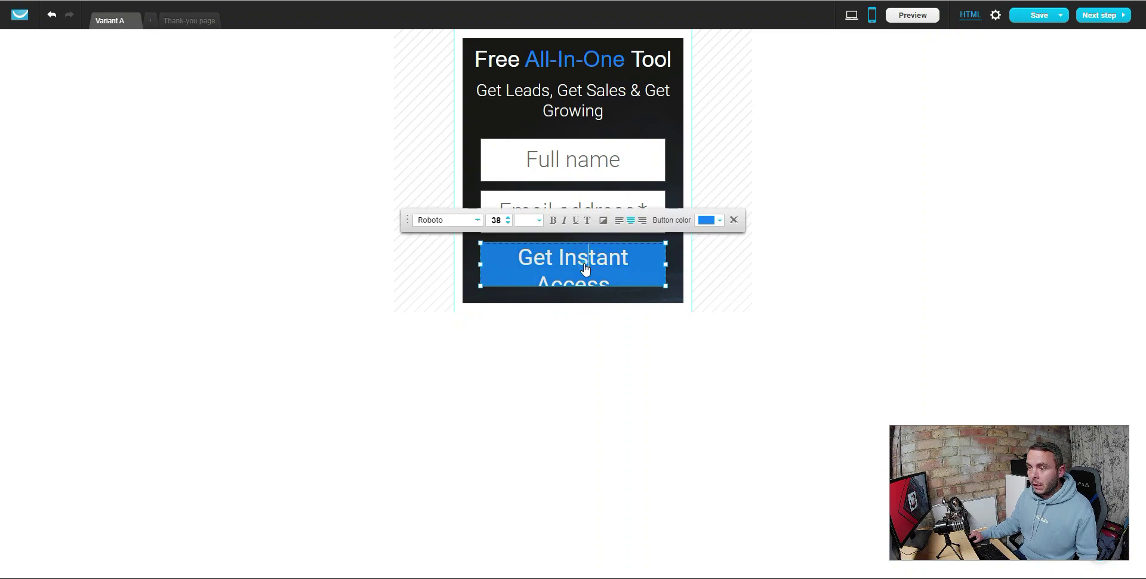
left_click(642, 272)
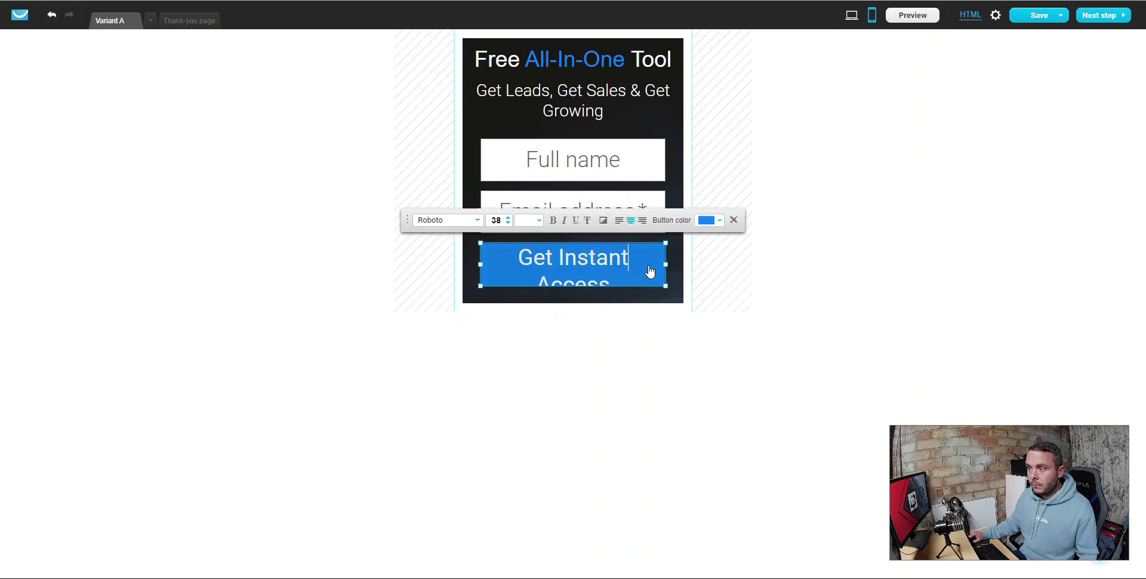
left_click(713, 137)
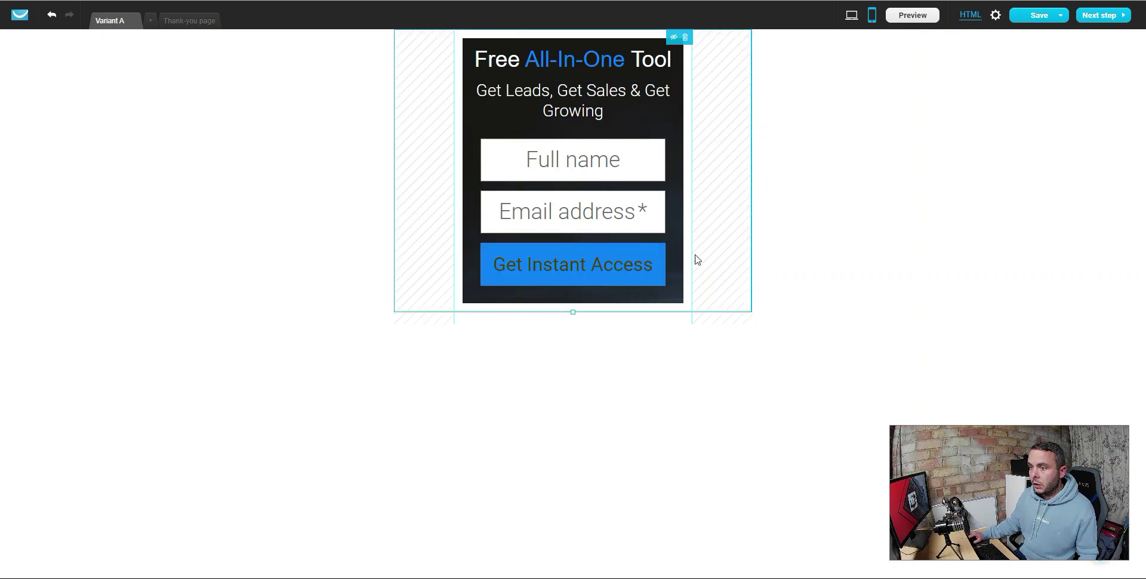
Save the landing page and generate the mobile version of its thank-you page
mouse_move(1039, 21)
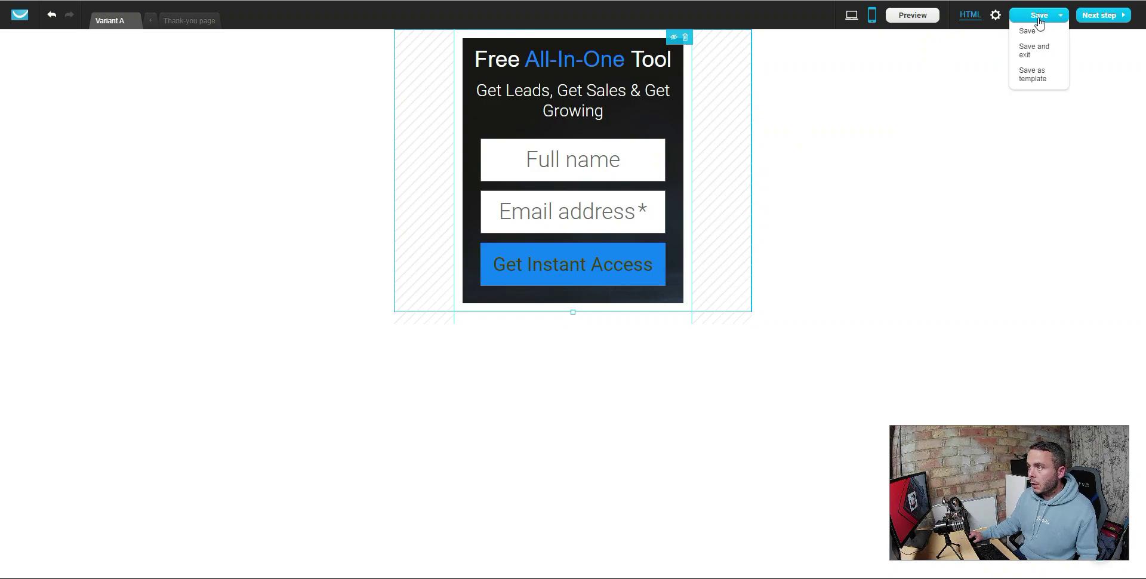
left_click(1027, 31)
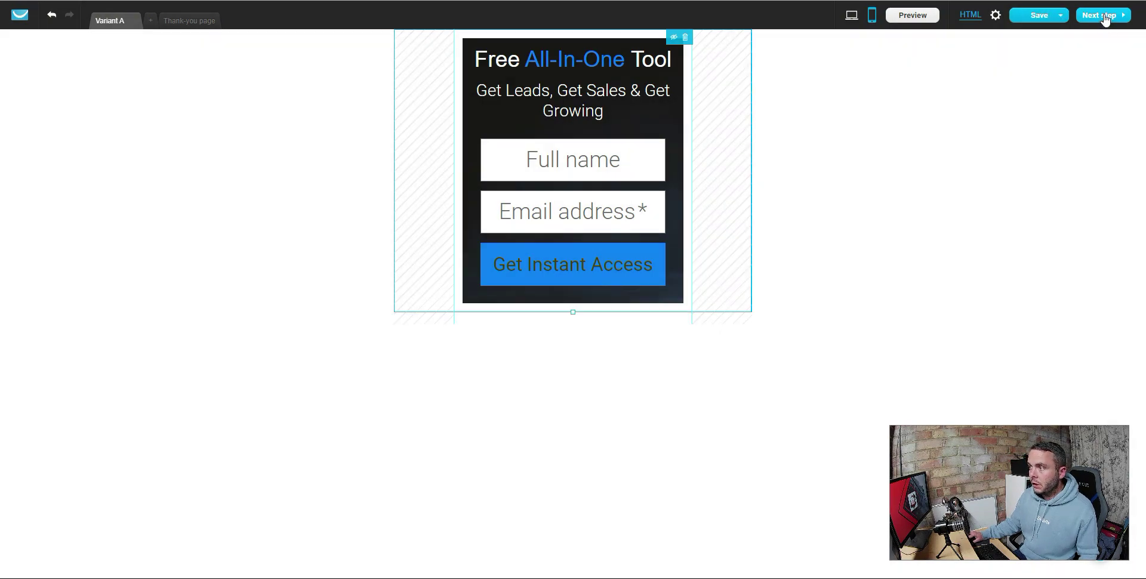
left_click(1104, 16)
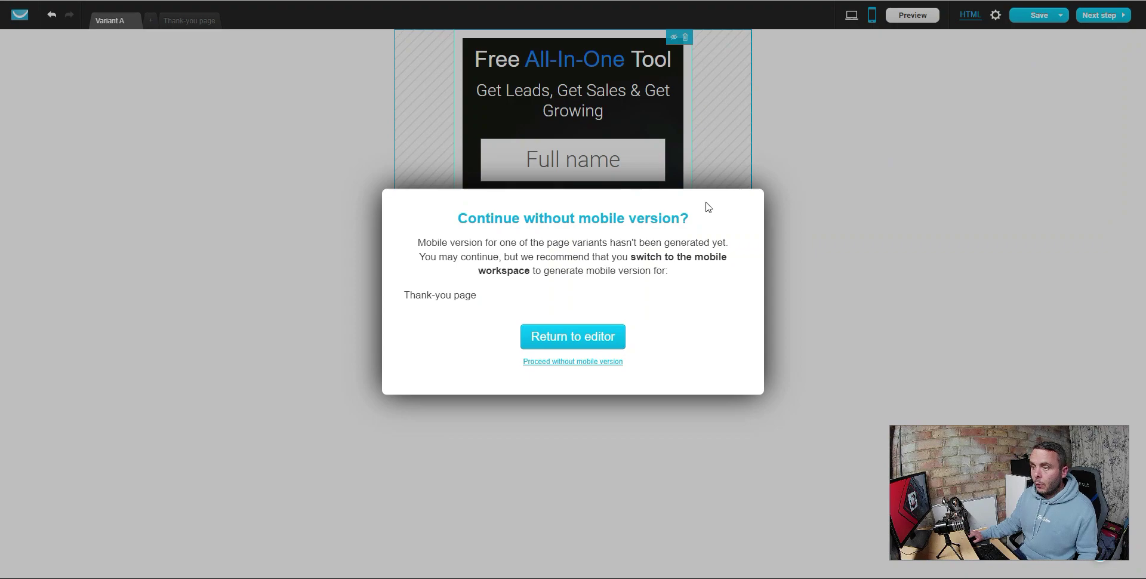
left_click(557, 222)
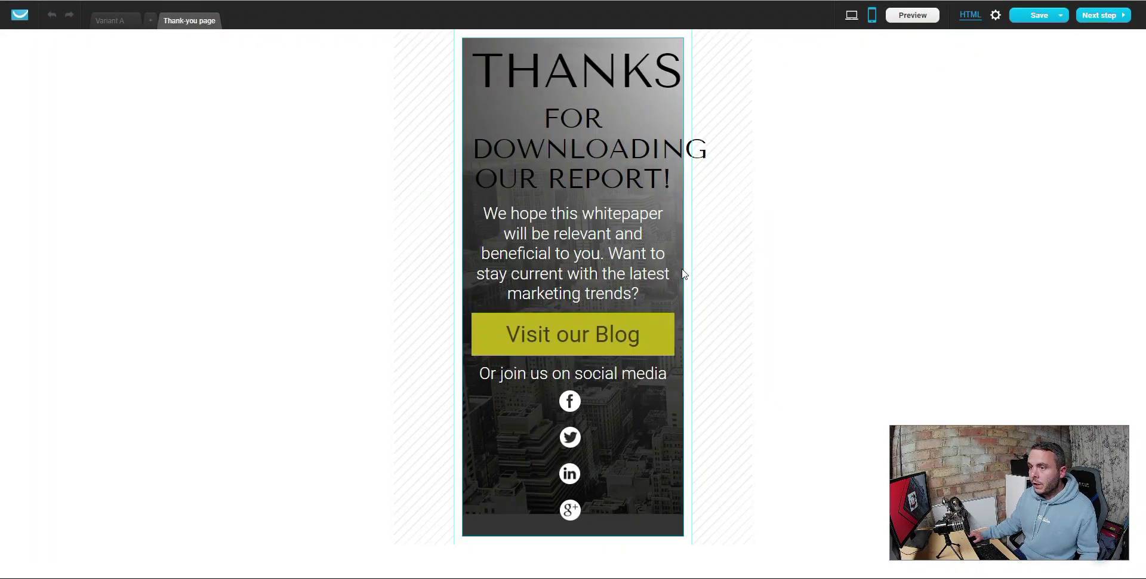
left_click(1105, 16)
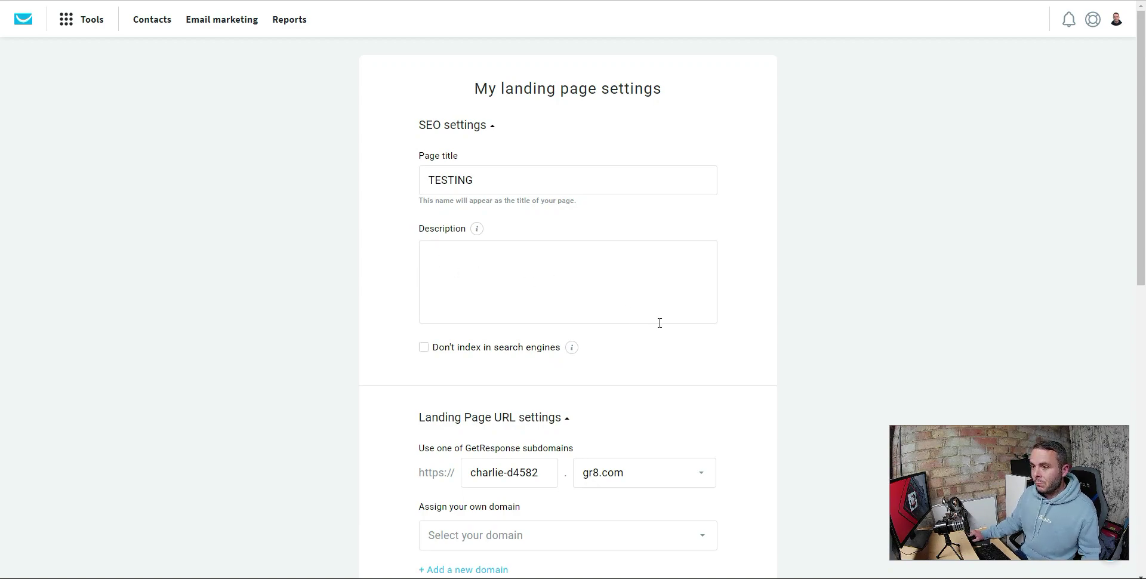
scroll(746, 357, "down", 2)
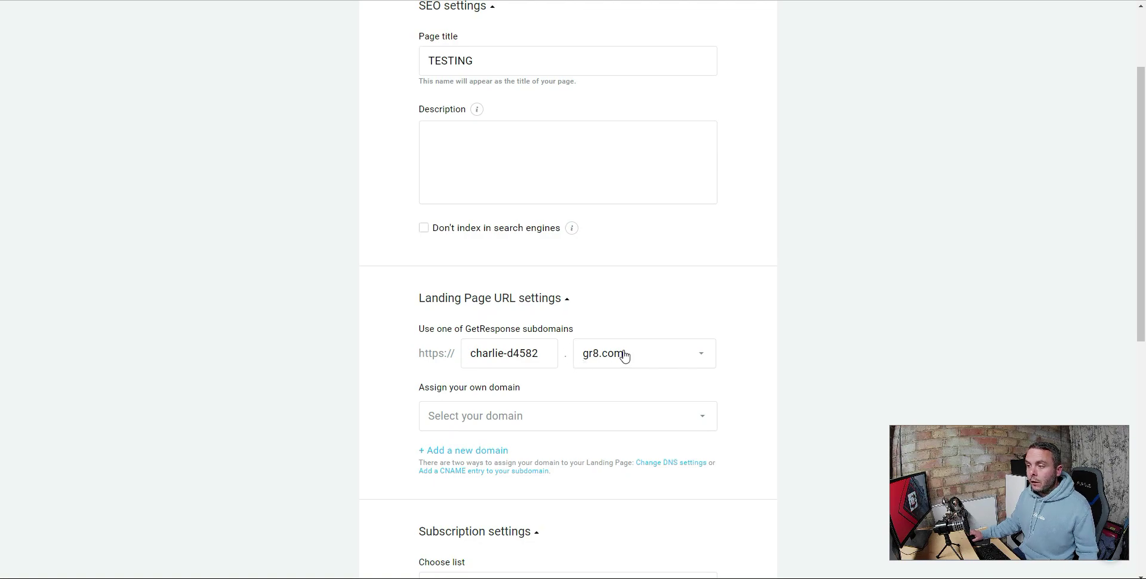
left_click(636, 422)
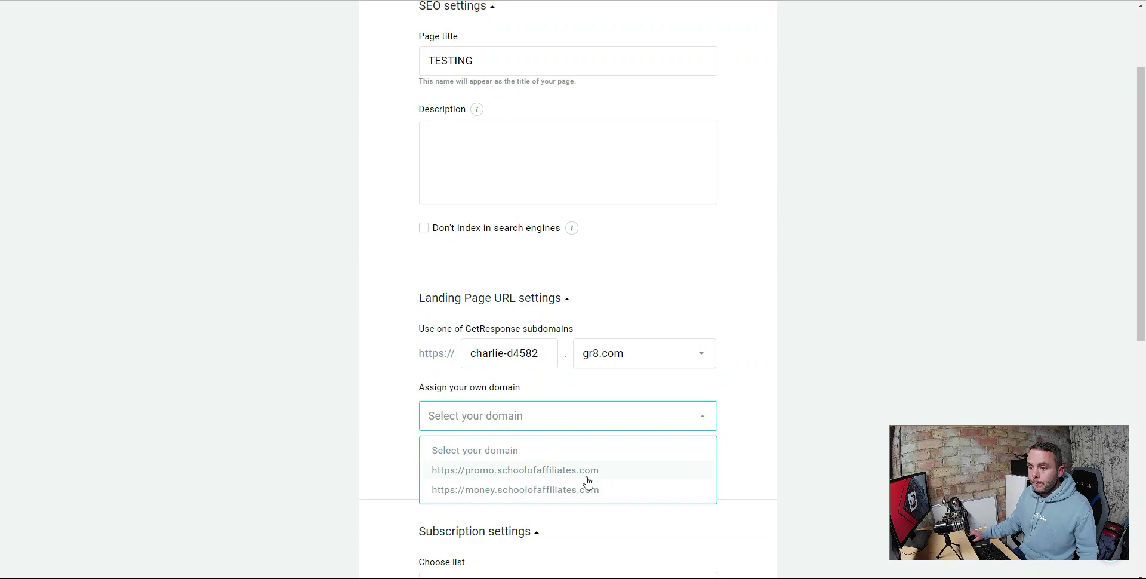
left_click(489, 490)
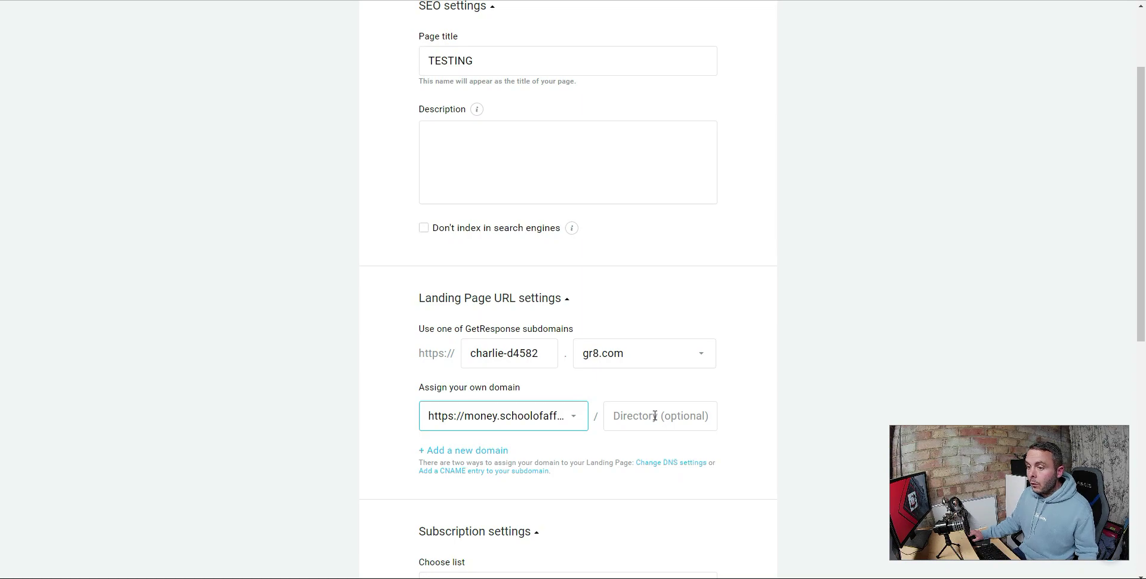
Set the landing page's subscription list to getresponse_optin
scroll(641, 447, "down", 2)
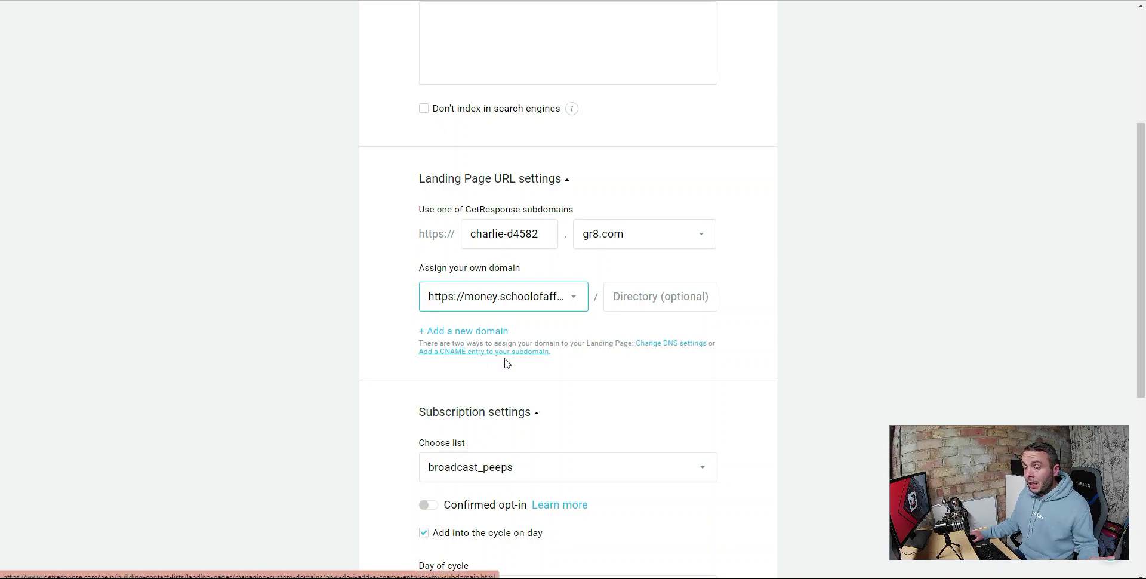
scroll(596, 415, "down", 2)
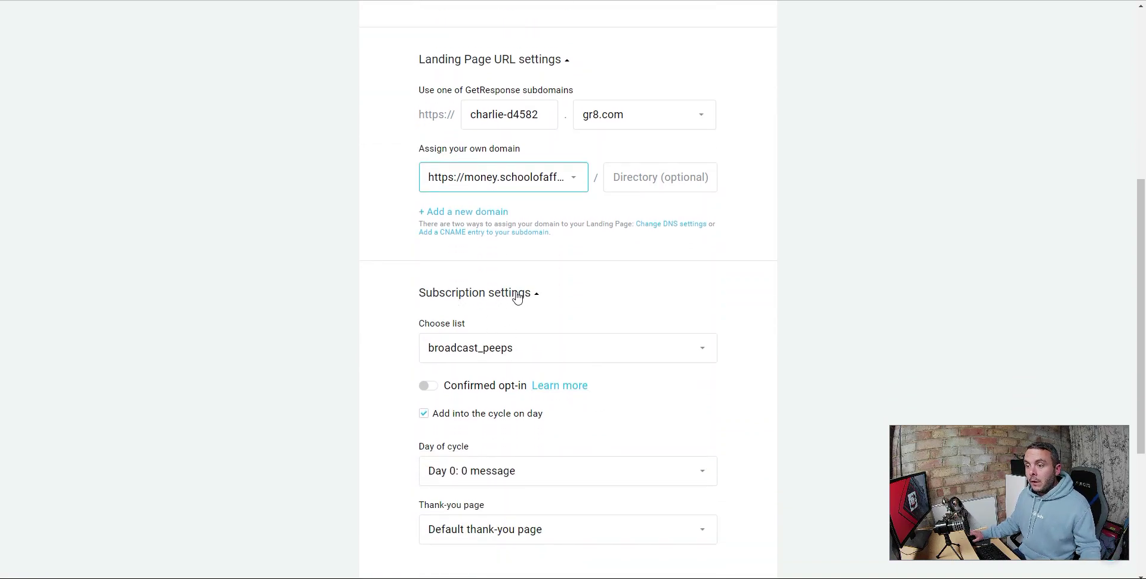
left_click(620, 362)
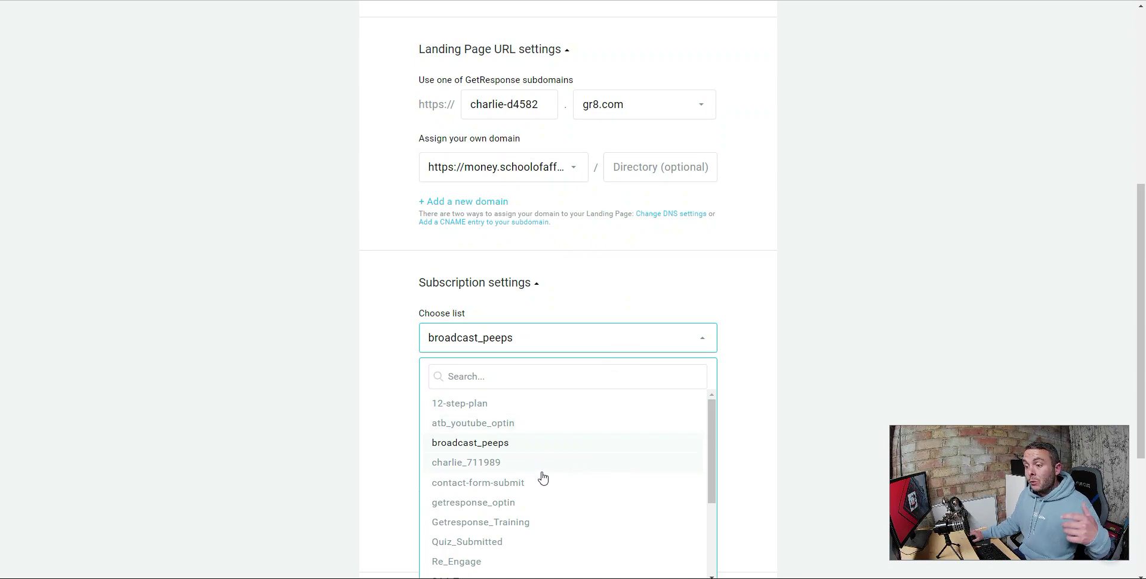
left_click(469, 504)
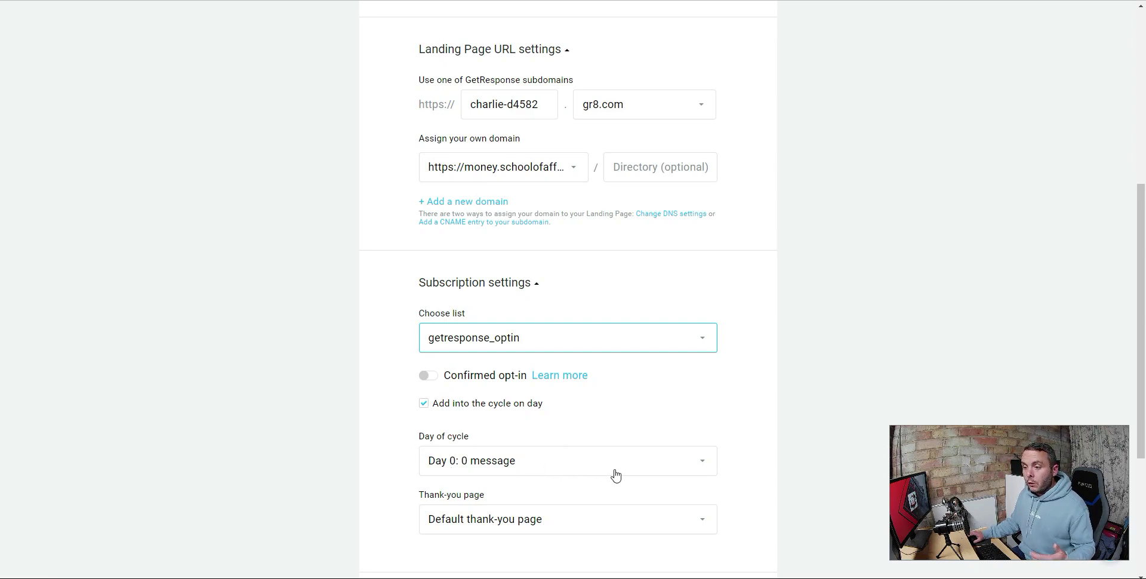
Set a custom thank-you page using the GetResponse affiliate link as its URL, and publish the landing page
scroll(617, 473, "down", 1)
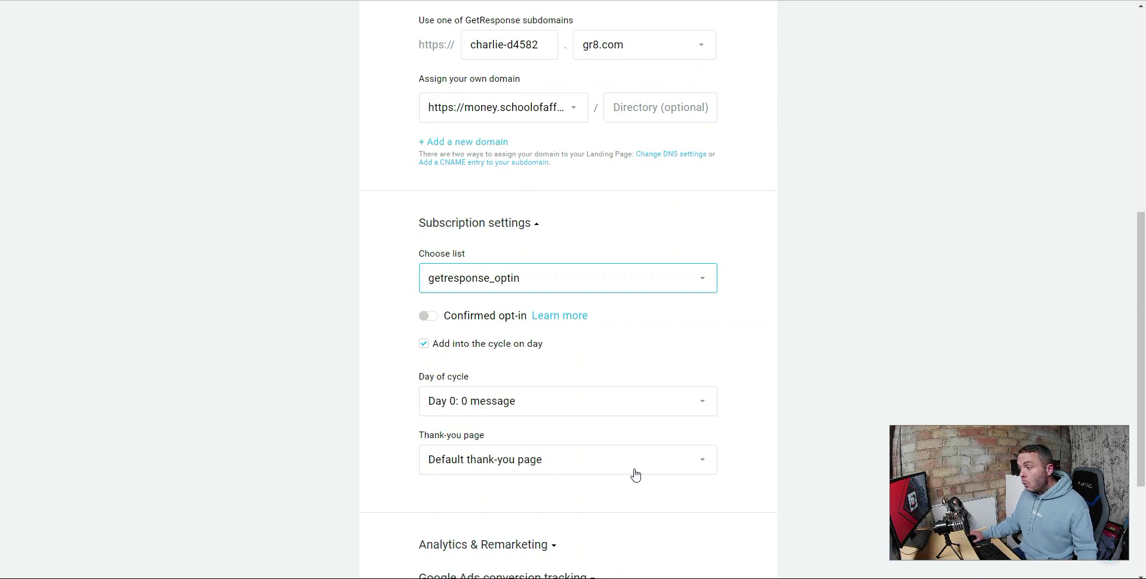
left_click(673, 463)
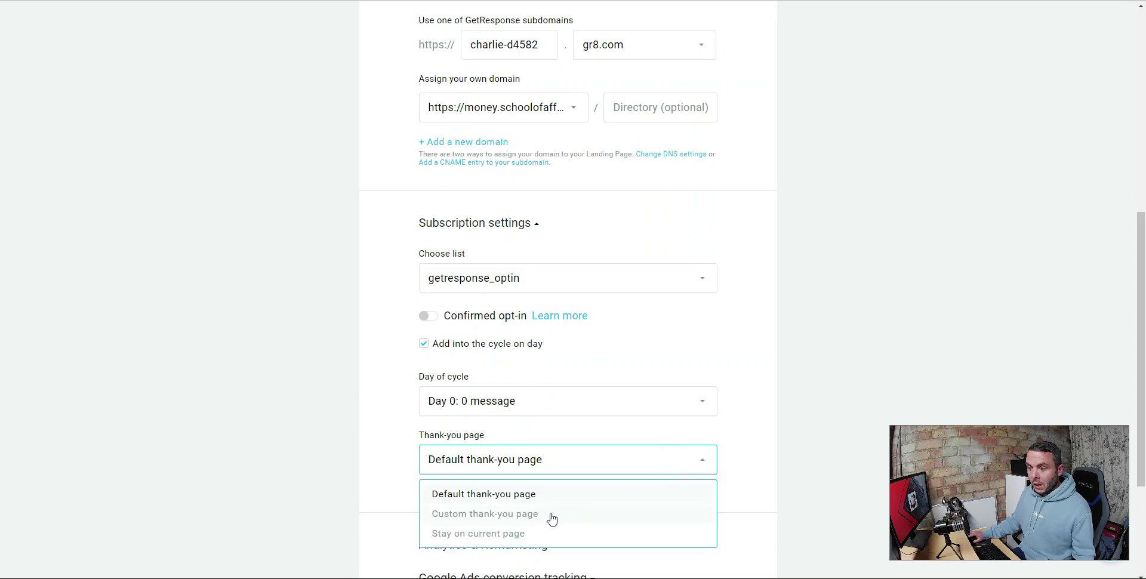
left_click(512, 514)
scroll(458, 399, "down", 2)
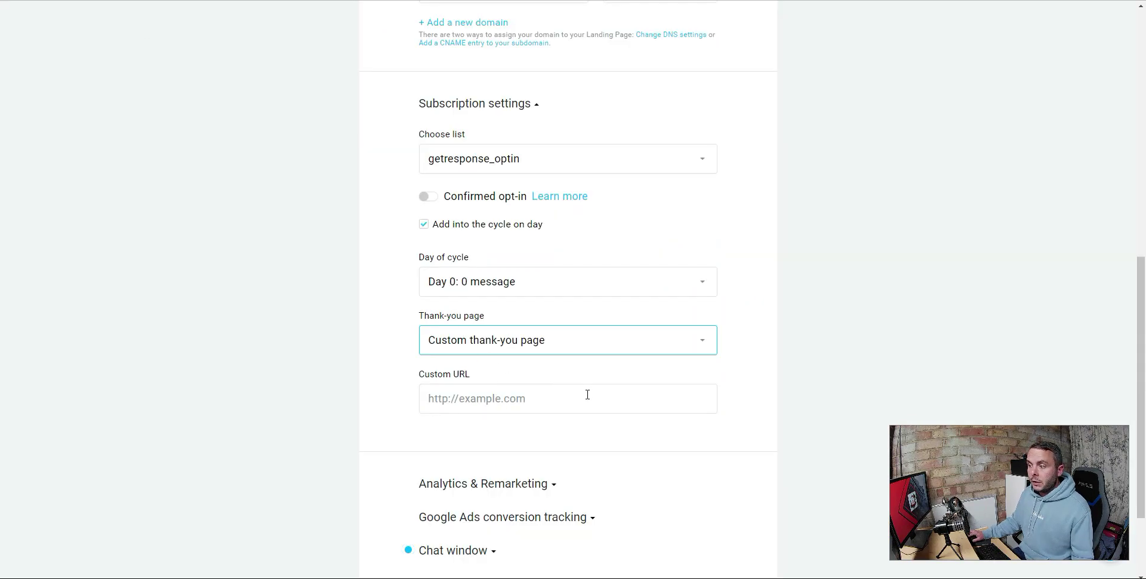
scroll(589, 395, "down", 2)
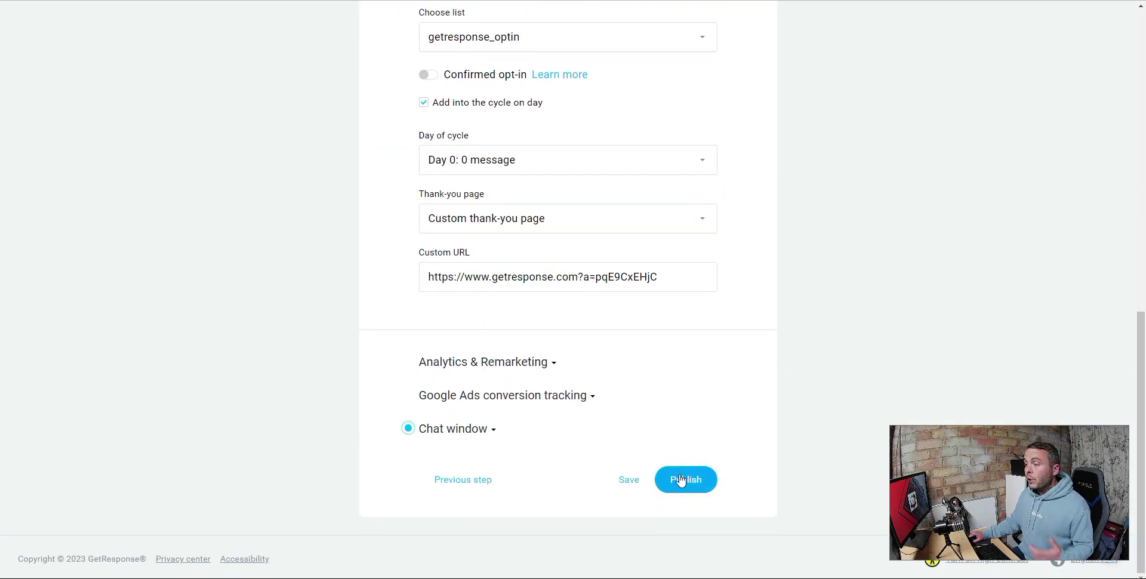
left_click(685, 480)
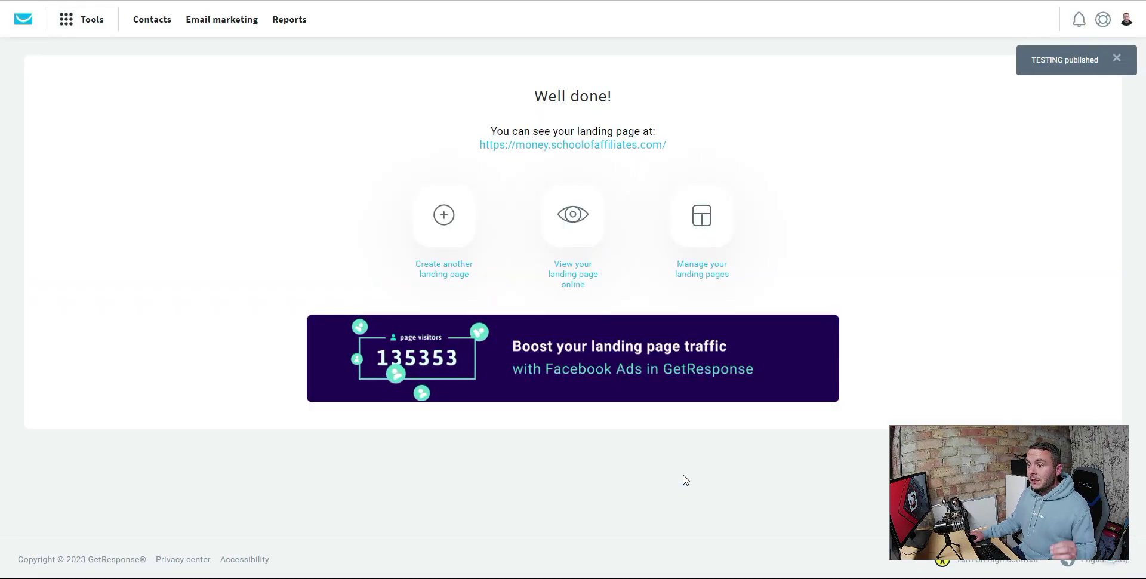
Open the published landing page and test the opt-in form by submitting a full name and e-mail address
left_click(549, 144)
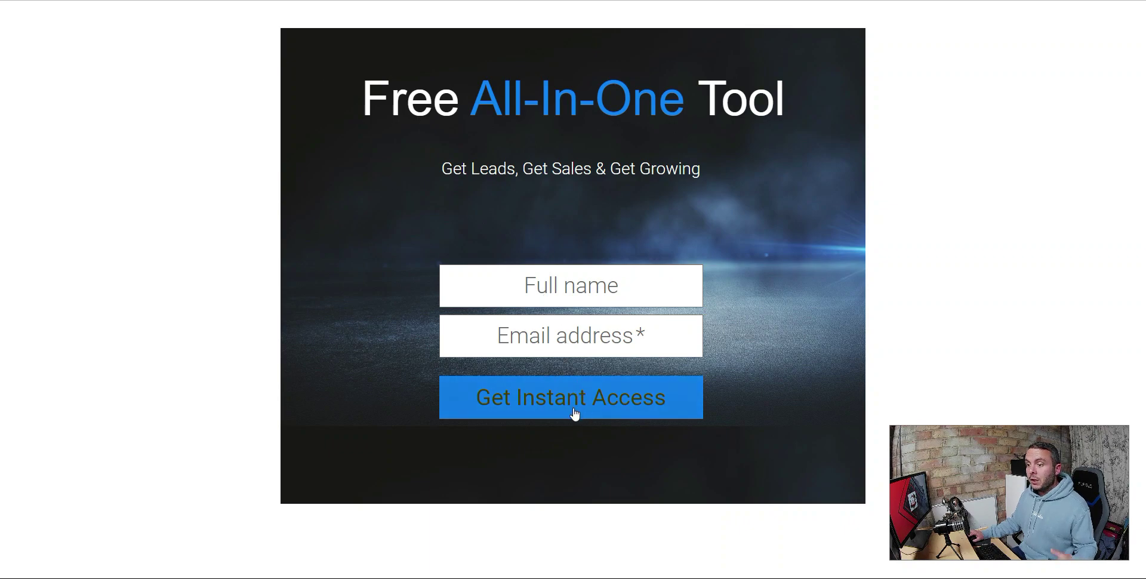
left_click(561, 287)
type("ch")
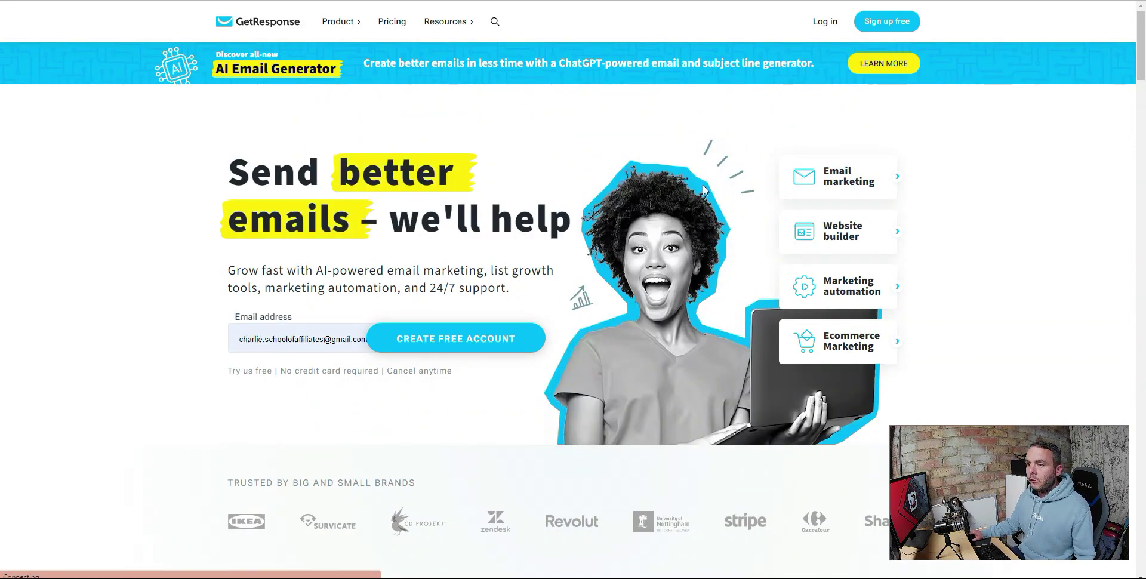
left_click(301, 344)
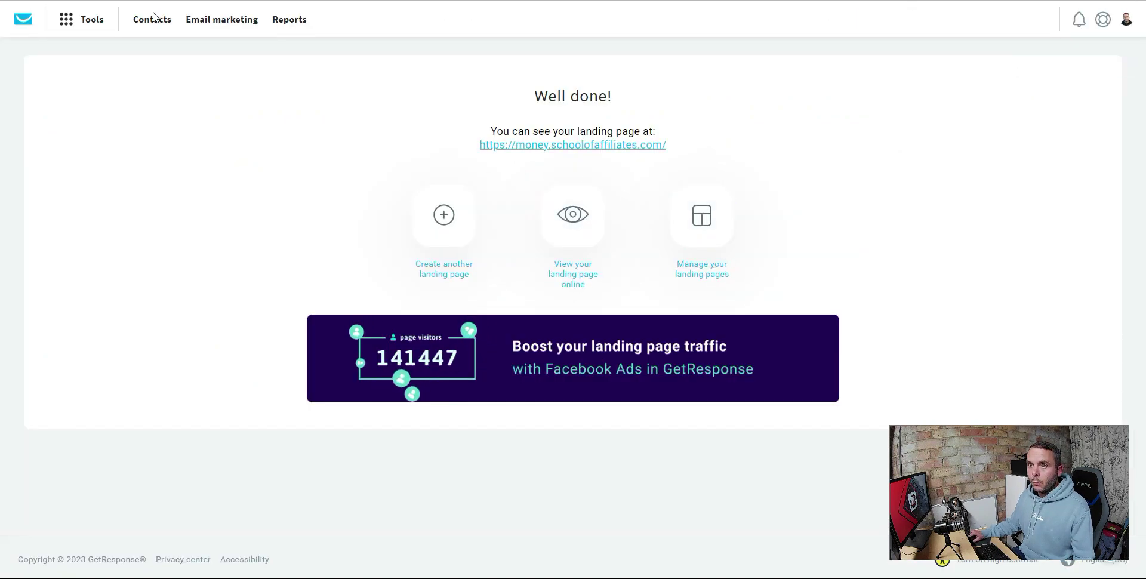
Open the contact lists
left_click(153, 18)
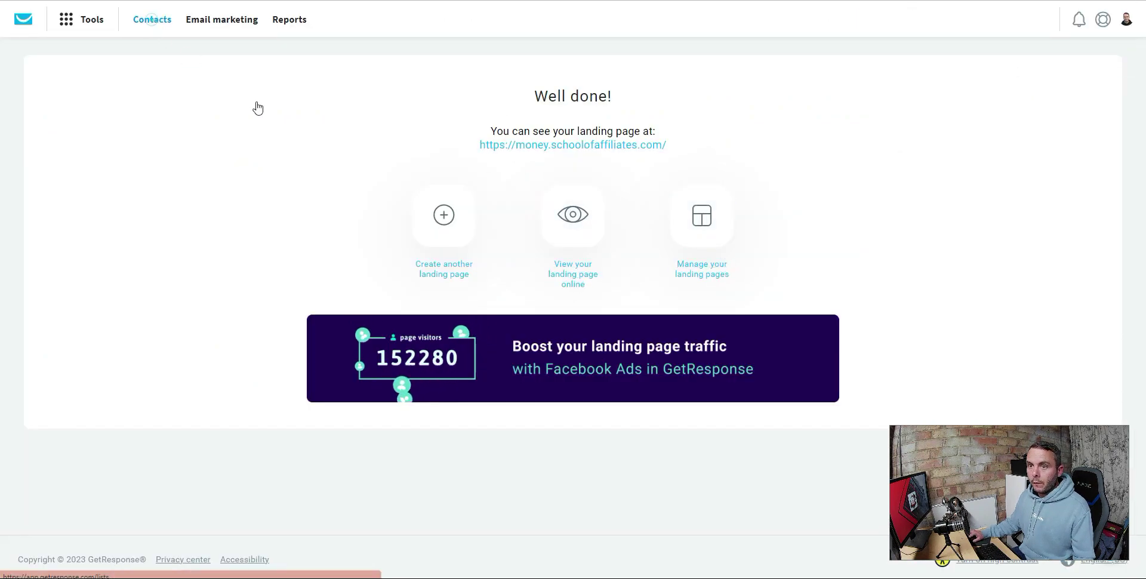